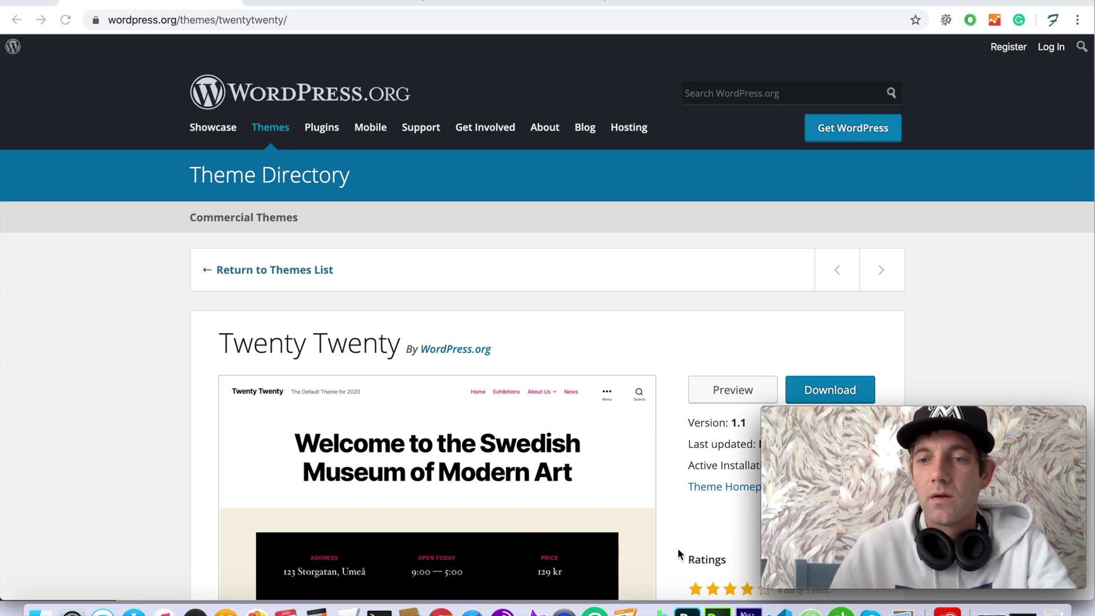
# Look over the live front page, then switch to the Twenty Twenty Customizer screen
pyautogui.scroll(-5, 223, 349)
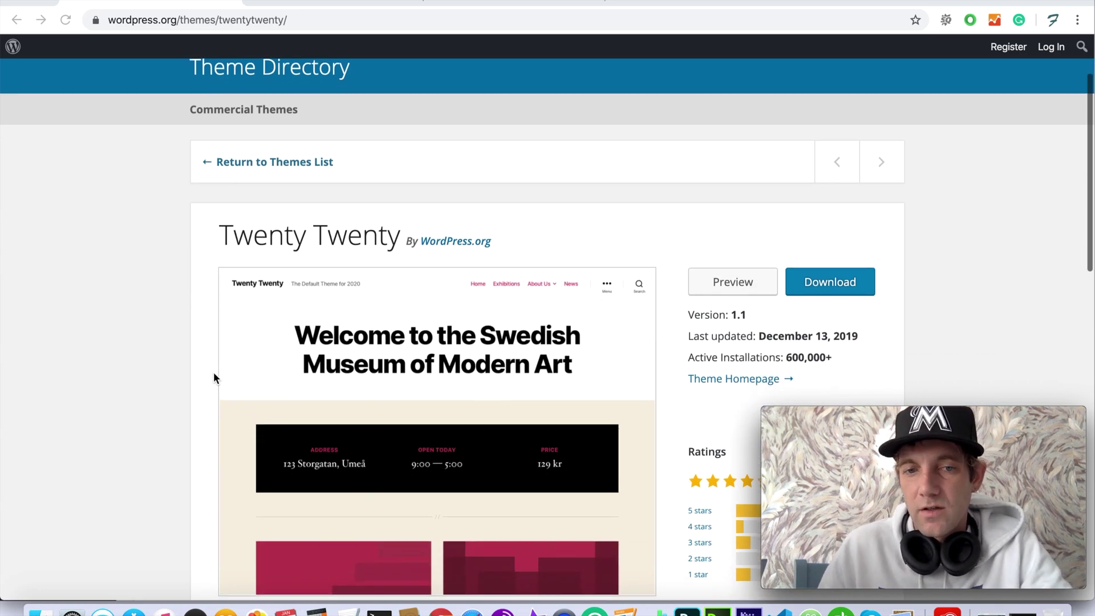
pyautogui.scroll(-2, 190, 334)
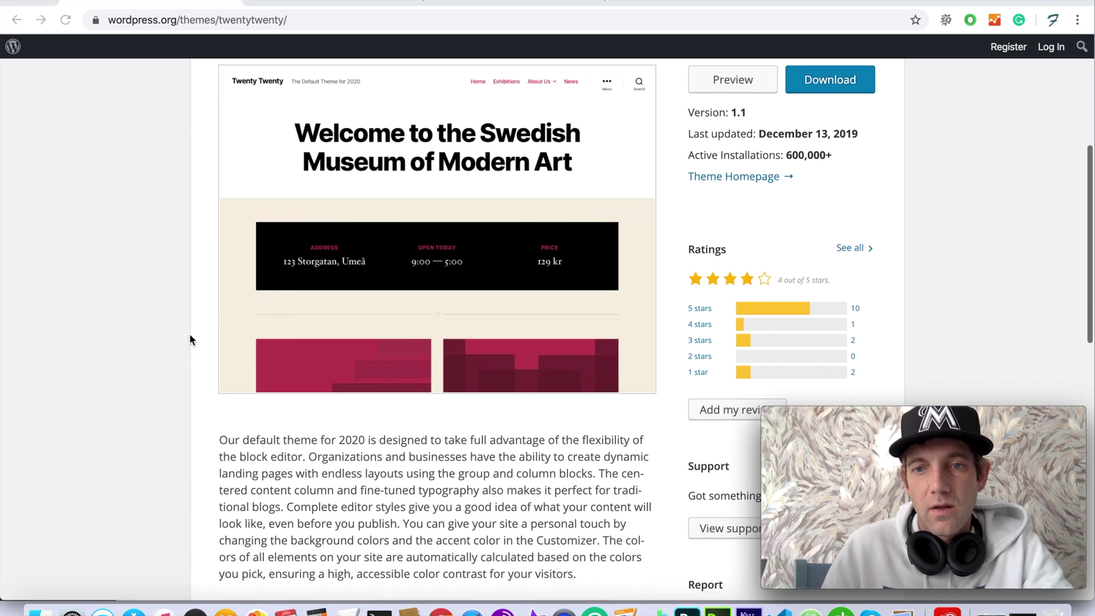
pyautogui.scroll(-10, 190, 334)
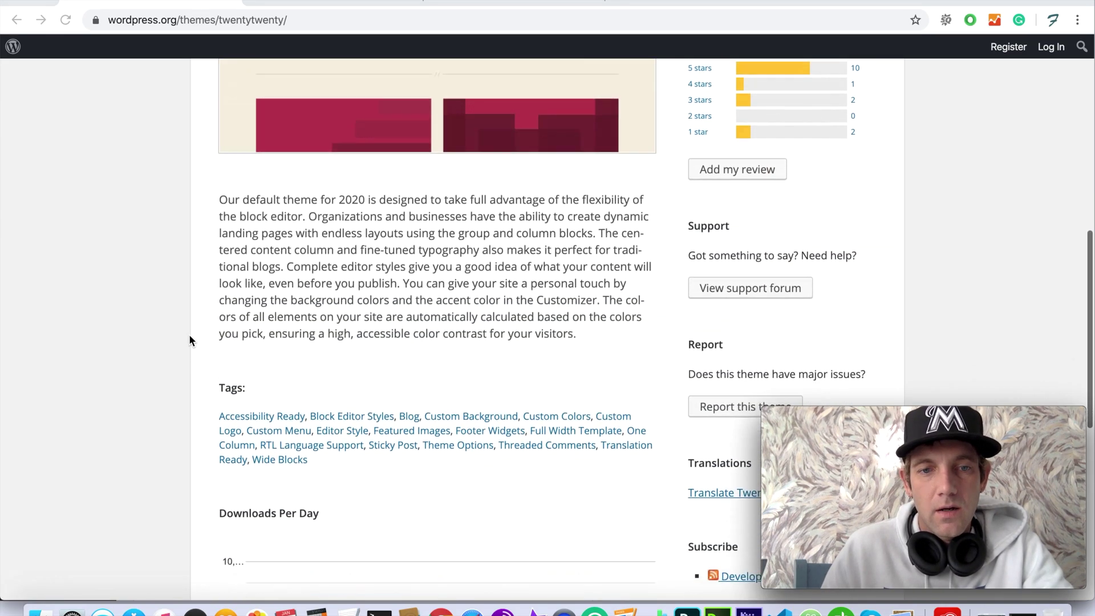
pyautogui.scroll(15, 189, 334)
pyautogui.scroll(-2, 190, 340)
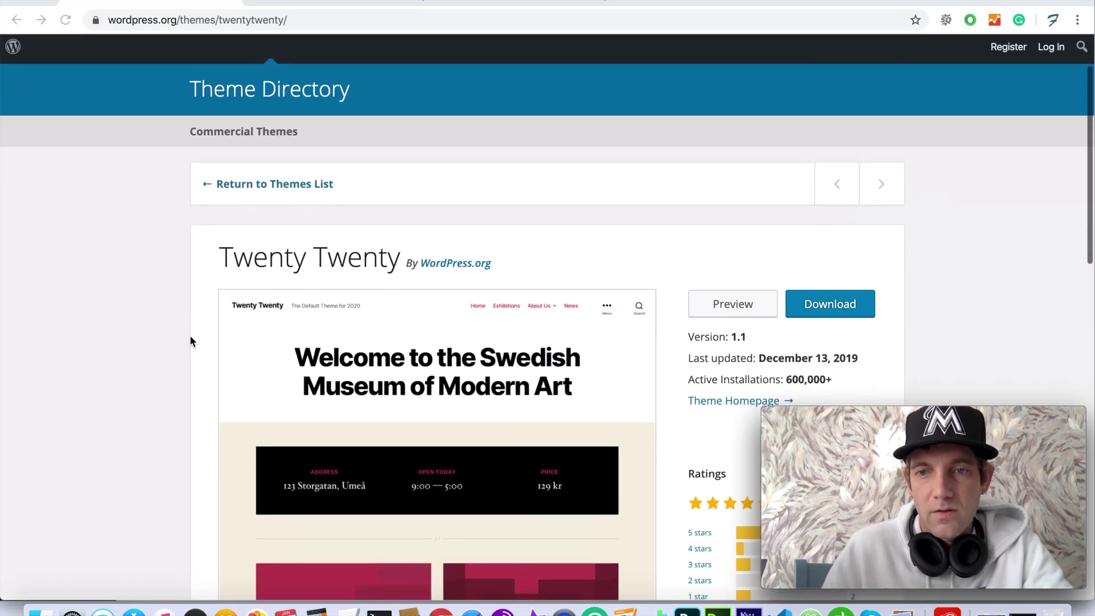
pyautogui.scroll(-3, 190, 341)
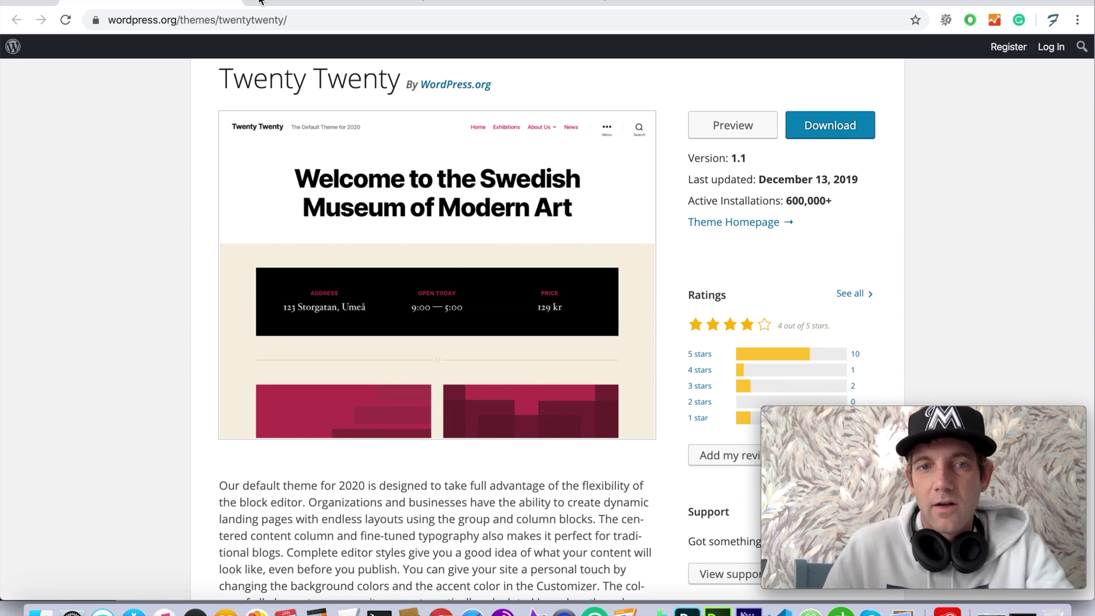
pyautogui.click(342, 2)
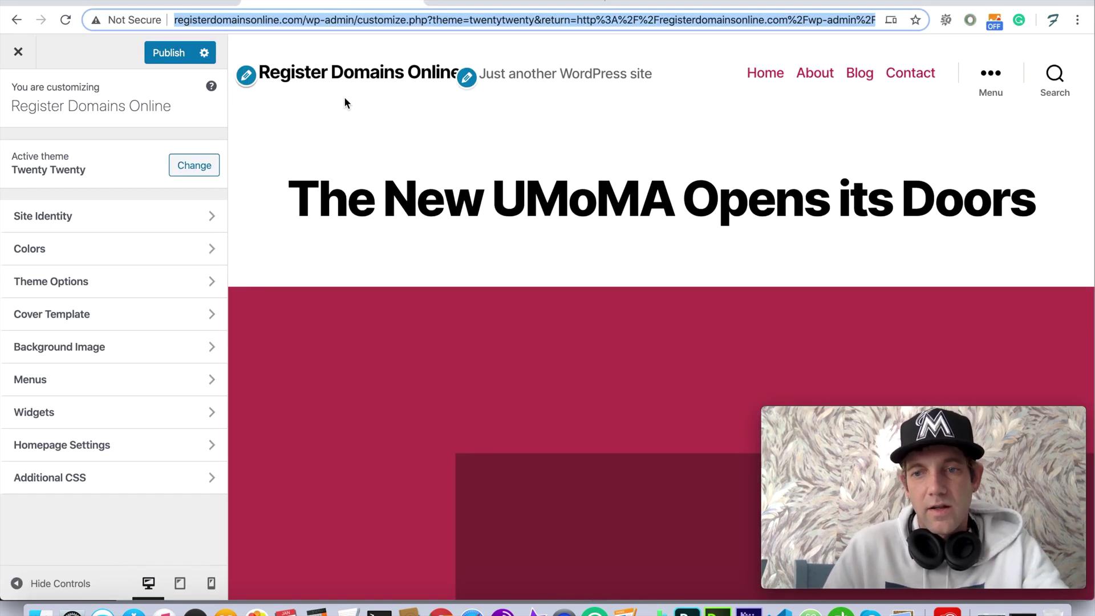
pyautogui.scroll(-1, 335, 108)
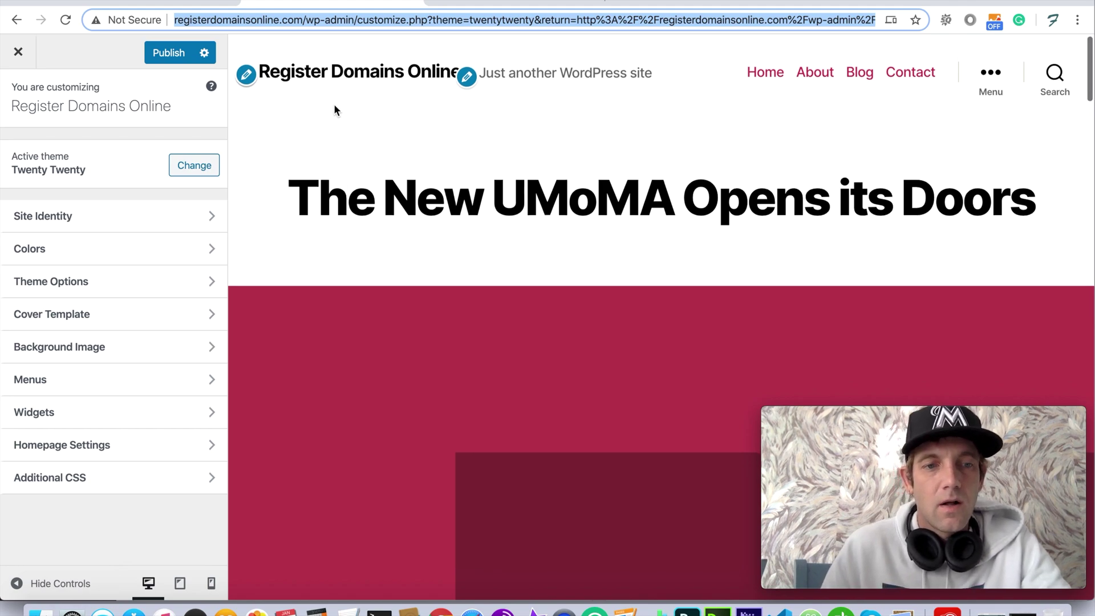
pyautogui.scroll(-3, 318, 270)
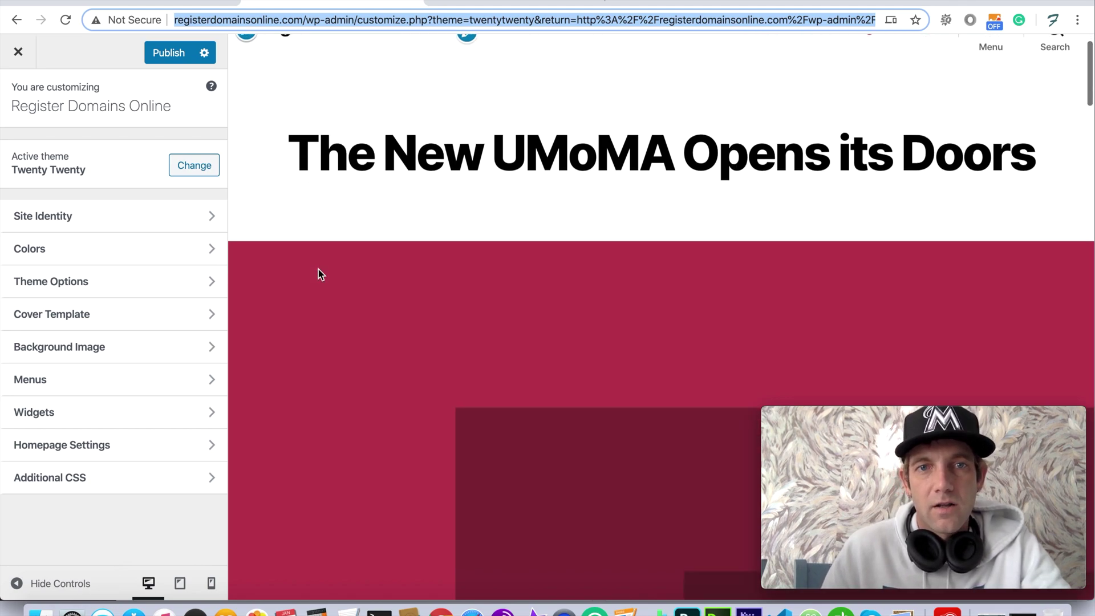
# Check the live site's front page widgets, then return to the Customizer
pyautogui.click(456, 2)
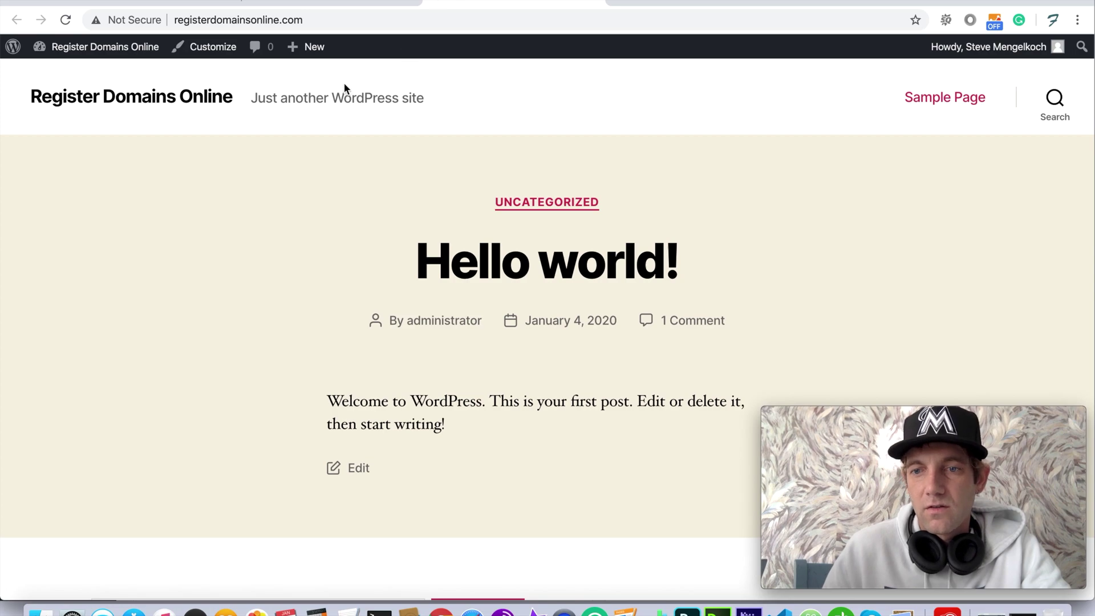
pyautogui.scroll(-15, 359, 243)
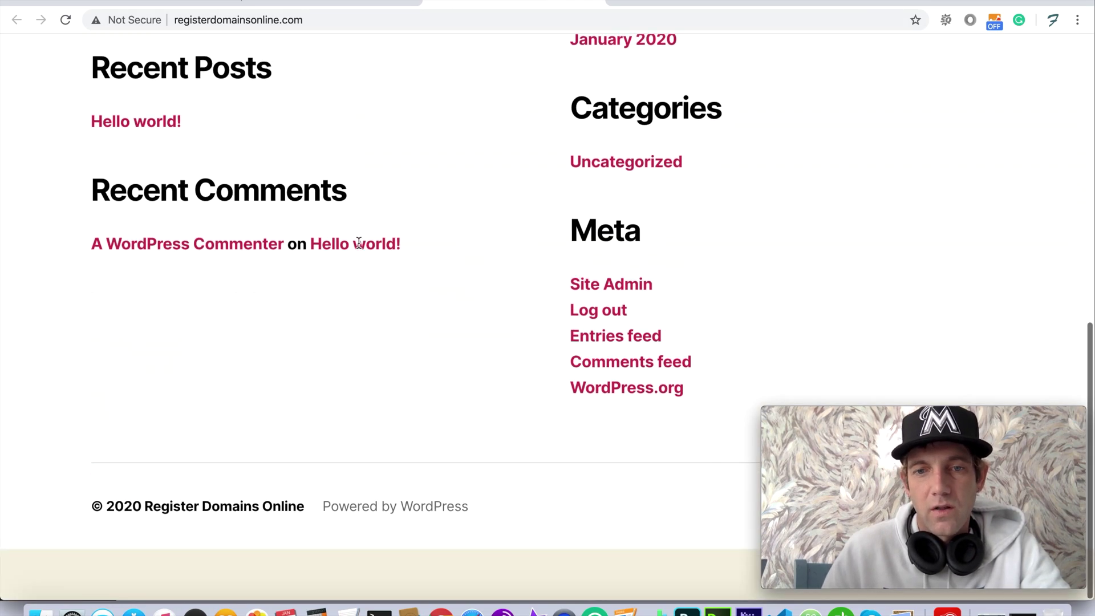
pyautogui.scroll(15, 359, 243)
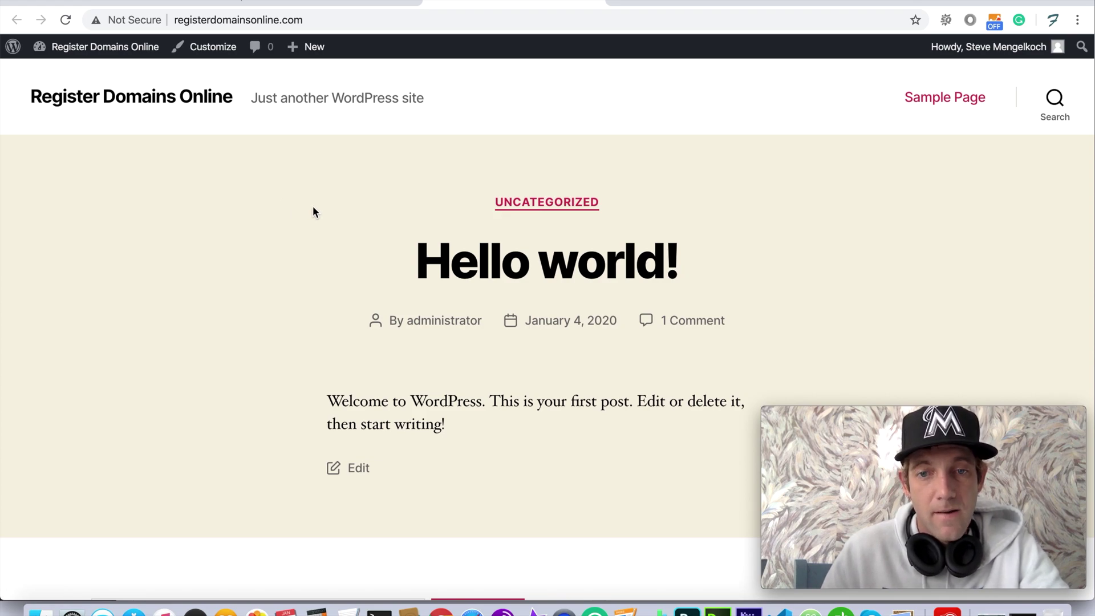
pyautogui.scroll(-12, 276, 202)
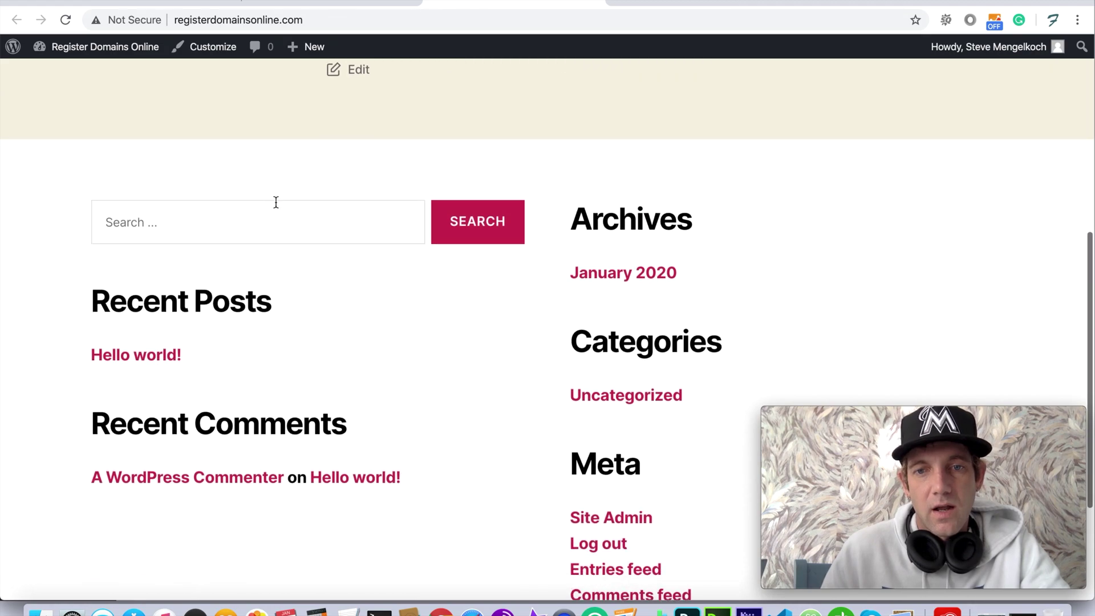
pyautogui.scroll(12, 275, 202)
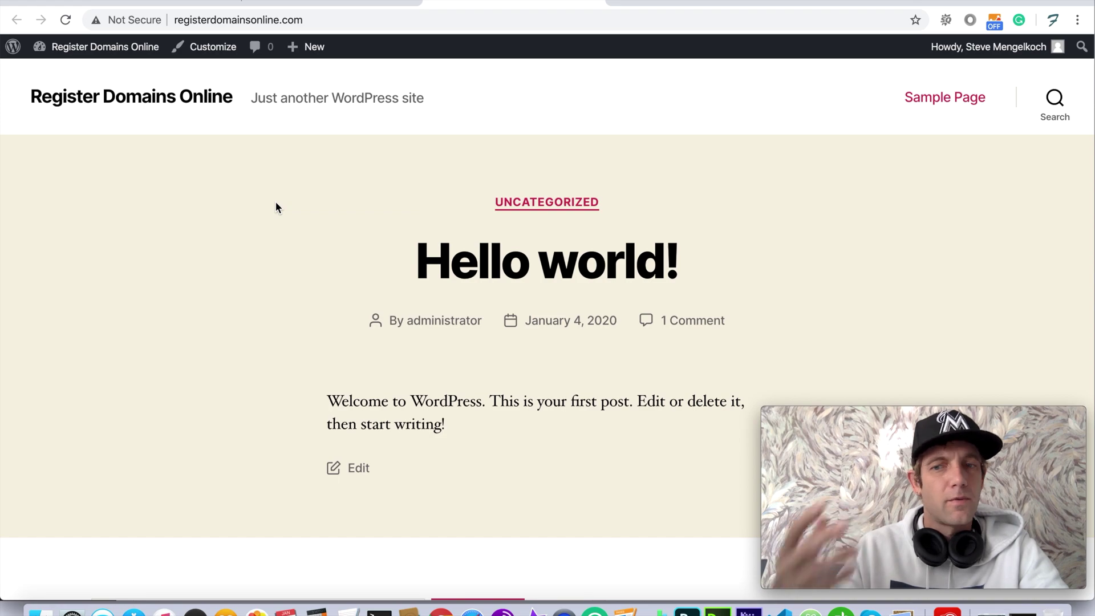
pyautogui.scroll(-3, 283, 185)
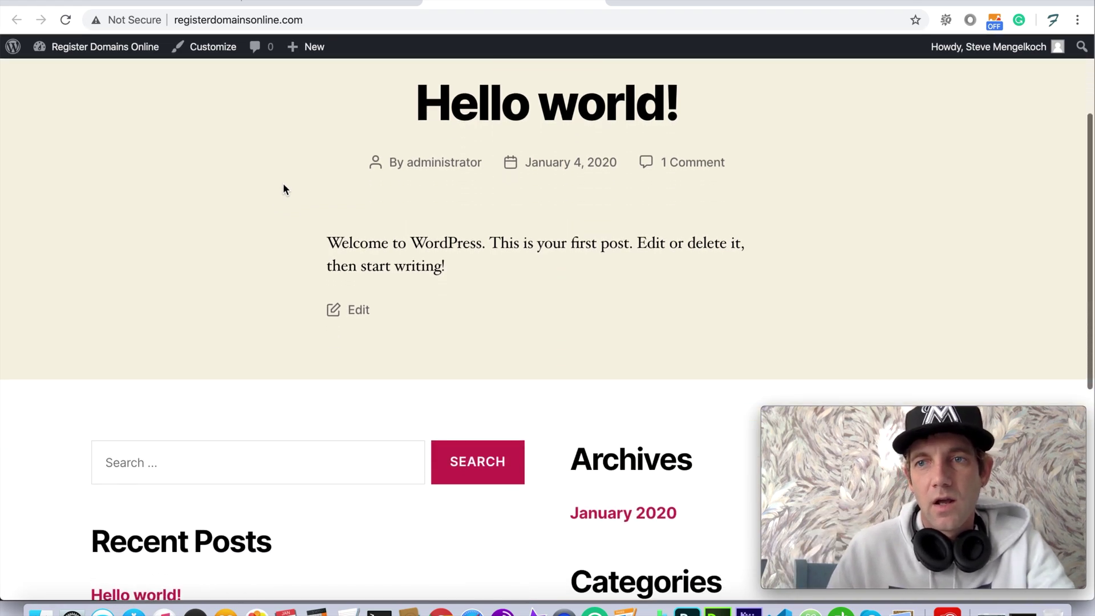
pyautogui.scroll(-8, 283, 185)
pyautogui.scroll(7, 284, 185)
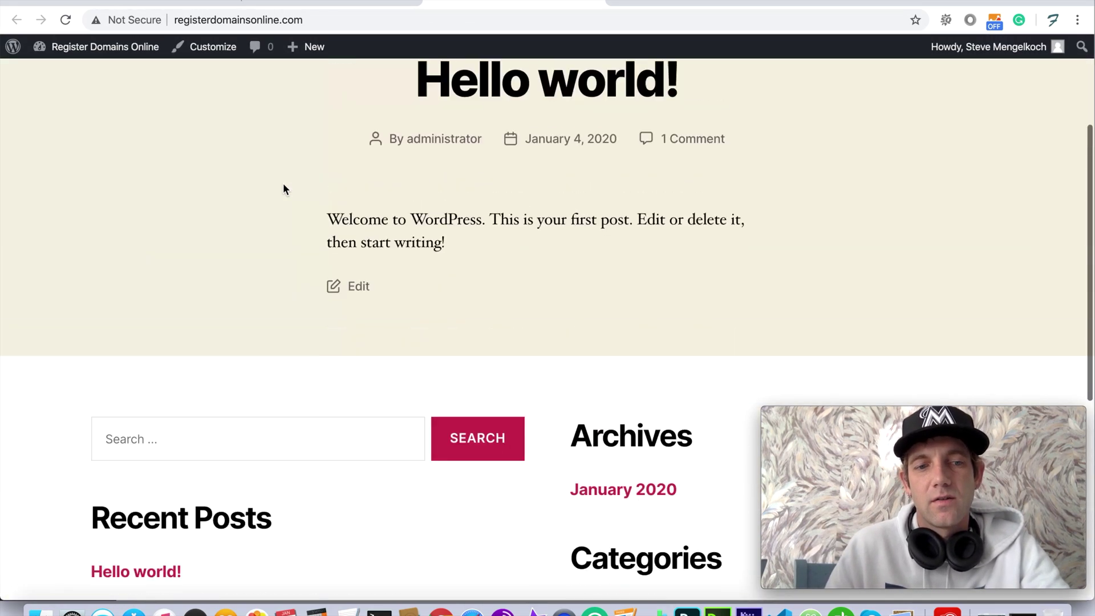
pyautogui.scroll(3, 284, 185)
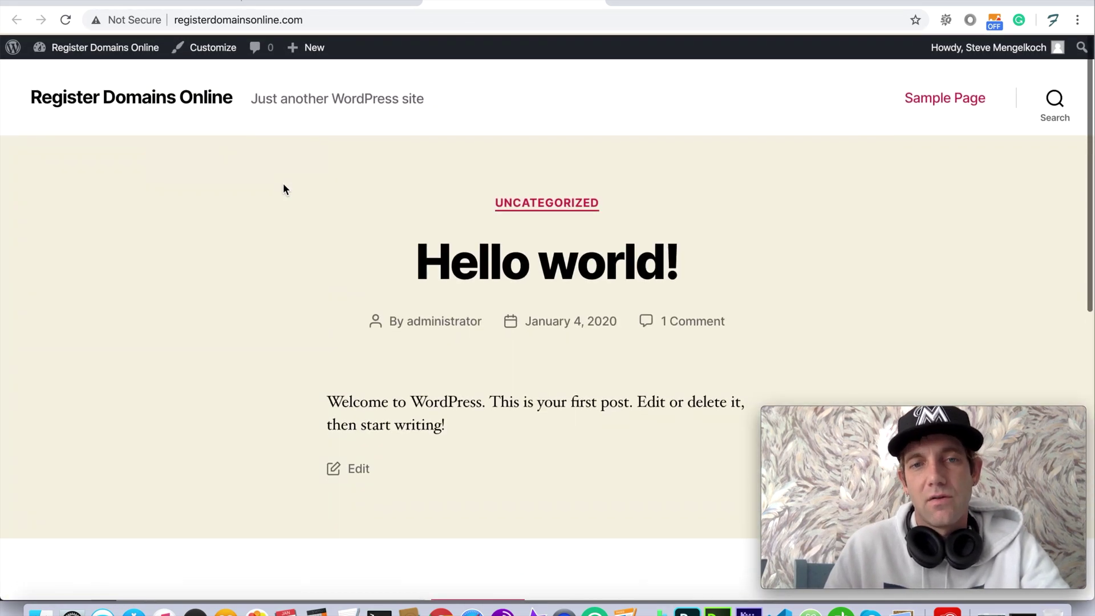
pyautogui.click(322, 2)
# Keep the title 'Register Domains Online', set the tagline 'The Best Place to Buy Domains.', and publish
pyautogui.click(310, 200)
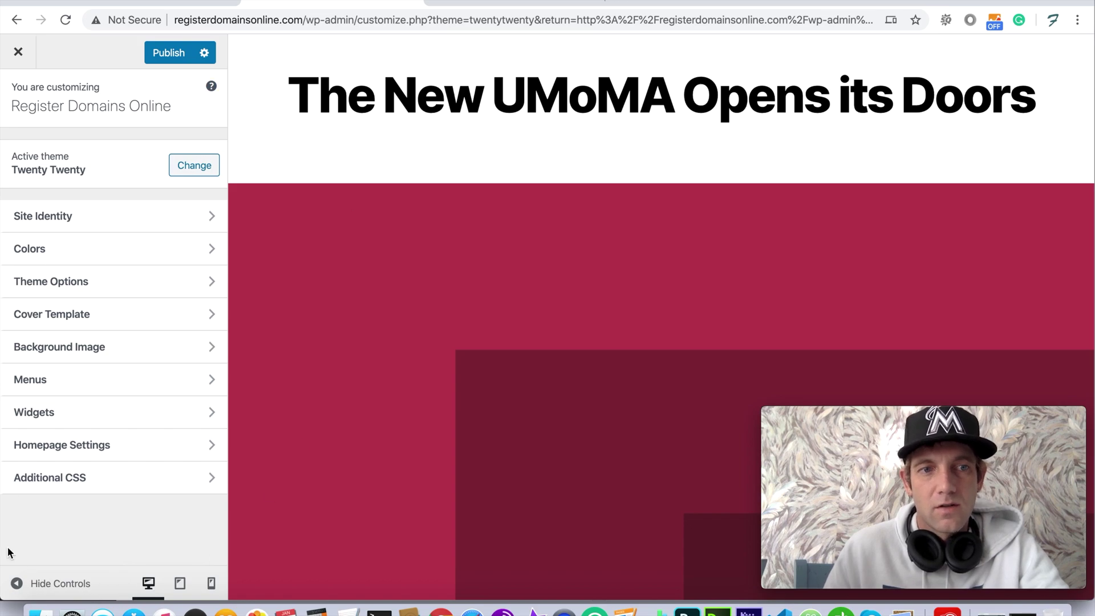
pyautogui.click(129, 214)
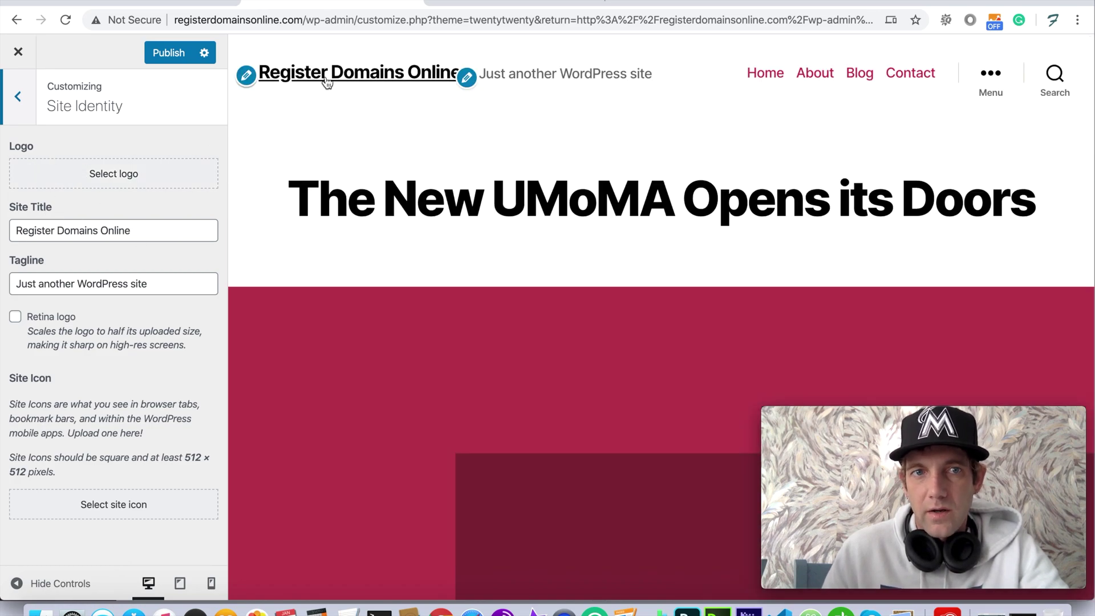
pyautogui.tripleClick(73, 230)
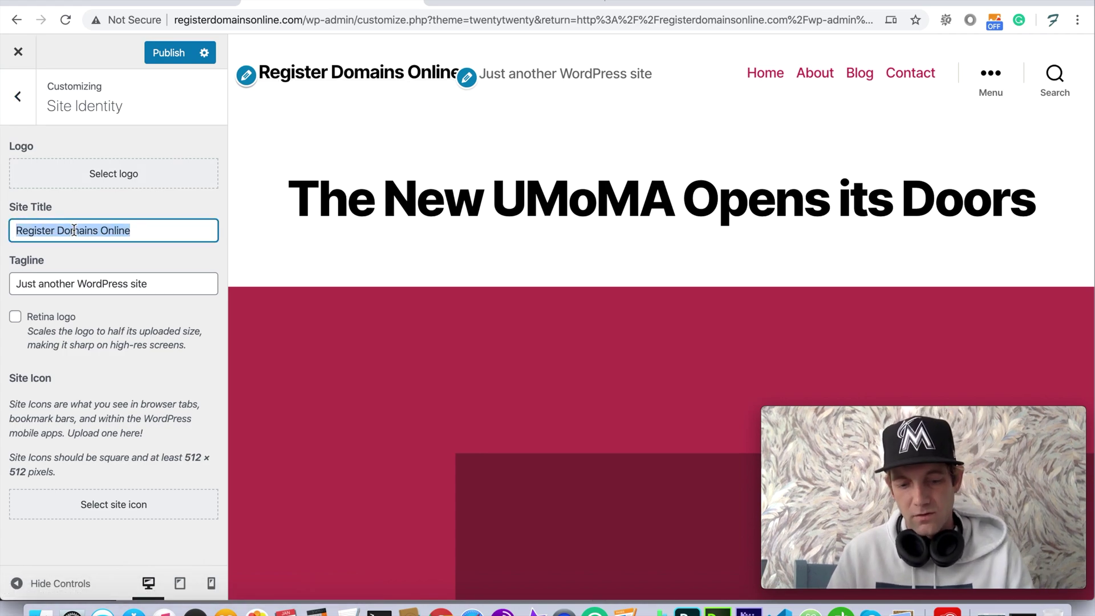
pyautogui.write('Register D')
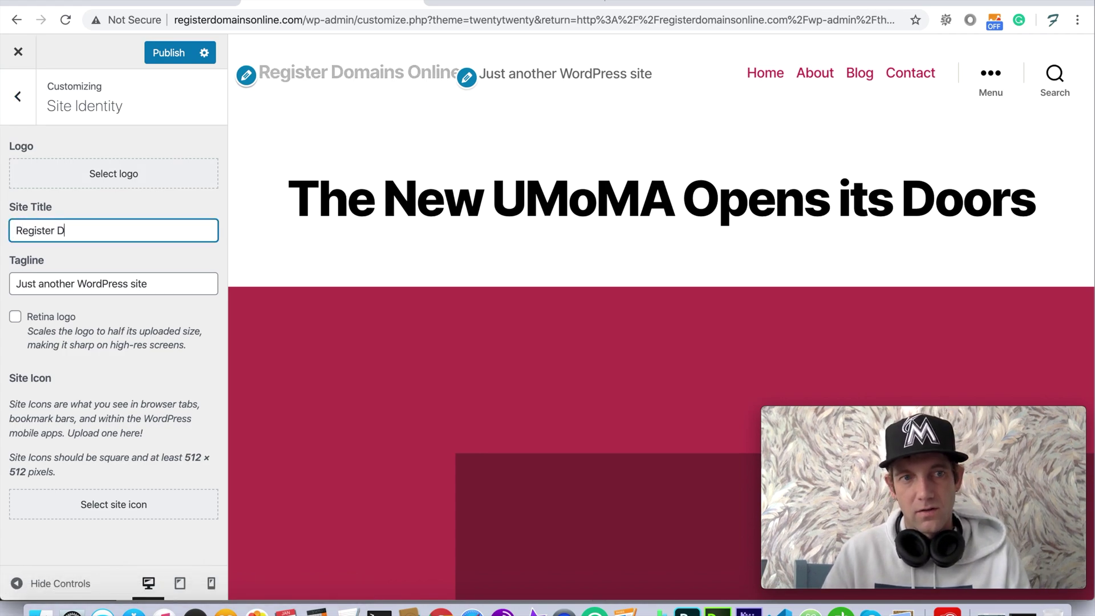
pyautogui.write('omains Online')
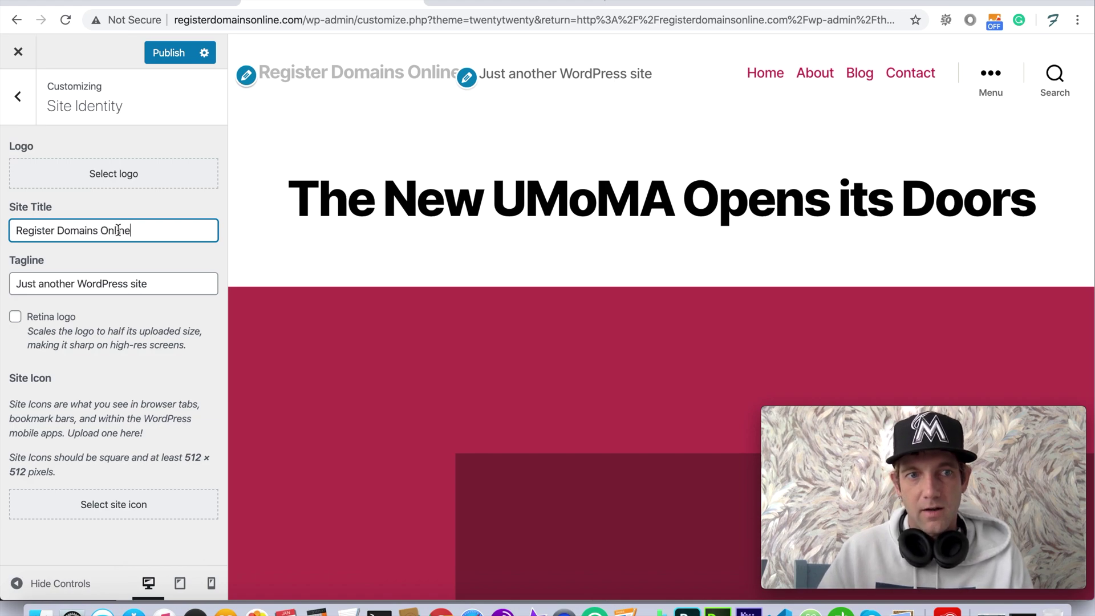
pyautogui.tripleClick(104, 285)
pyautogui.write('T')
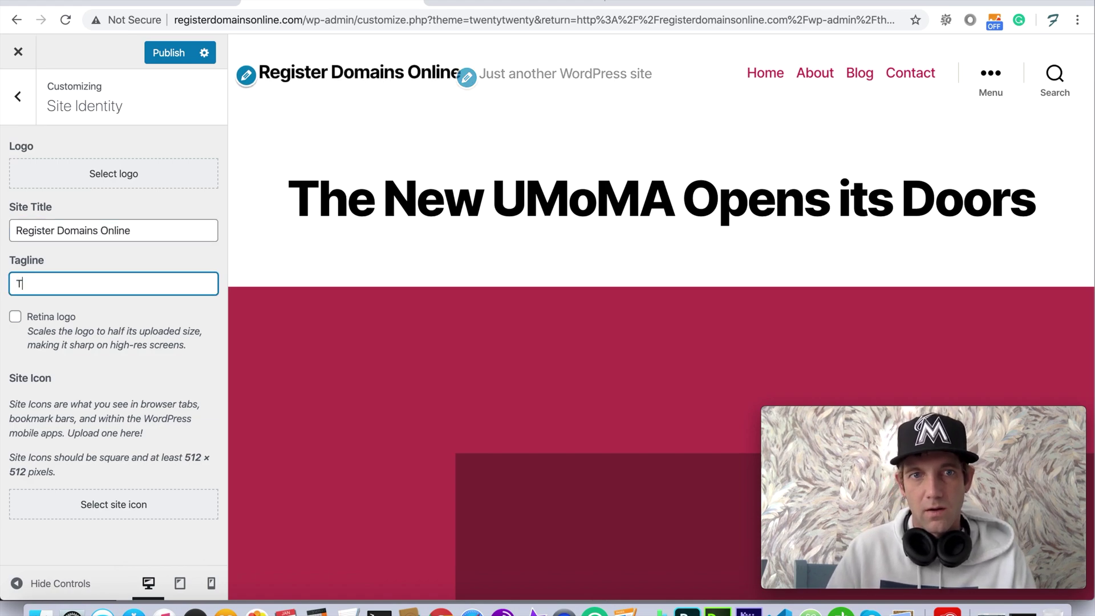
pyautogui.write('he Best Place to Buy Domains.')
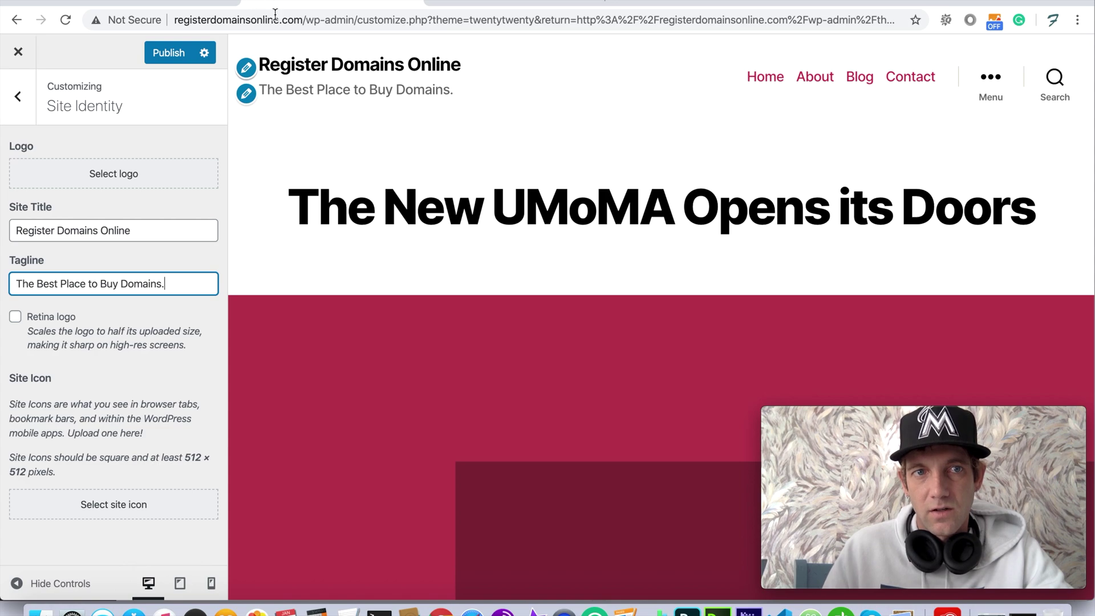
pyautogui.click(167, 60)
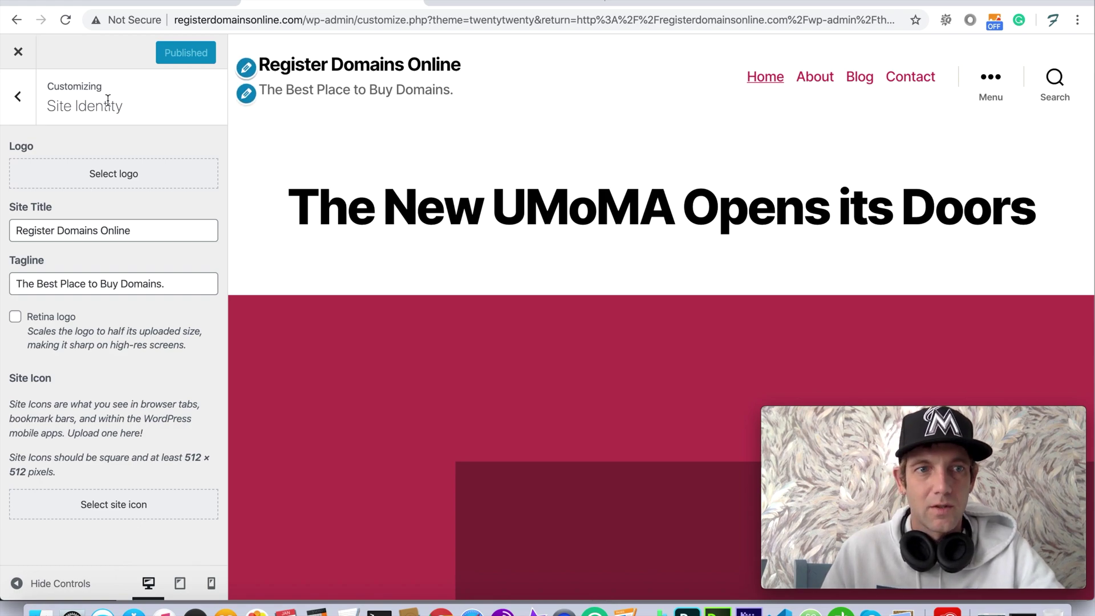
pyautogui.click(17, 97)
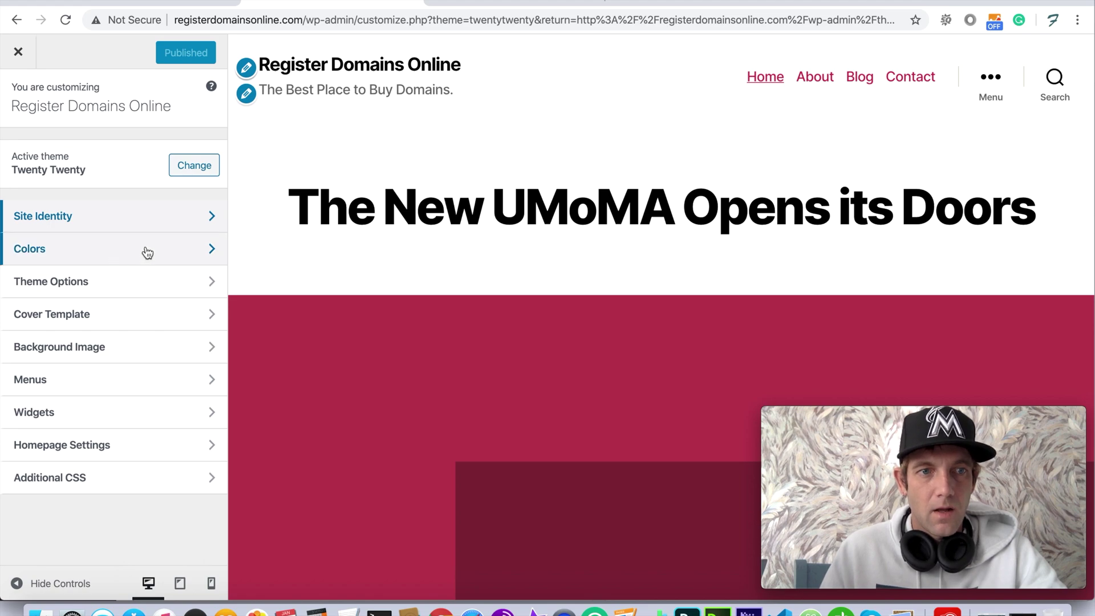
# Open the Colors section and look over its colour settings
pyautogui.click(166, 251)
pyautogui.scroll(-15, 331, 244)
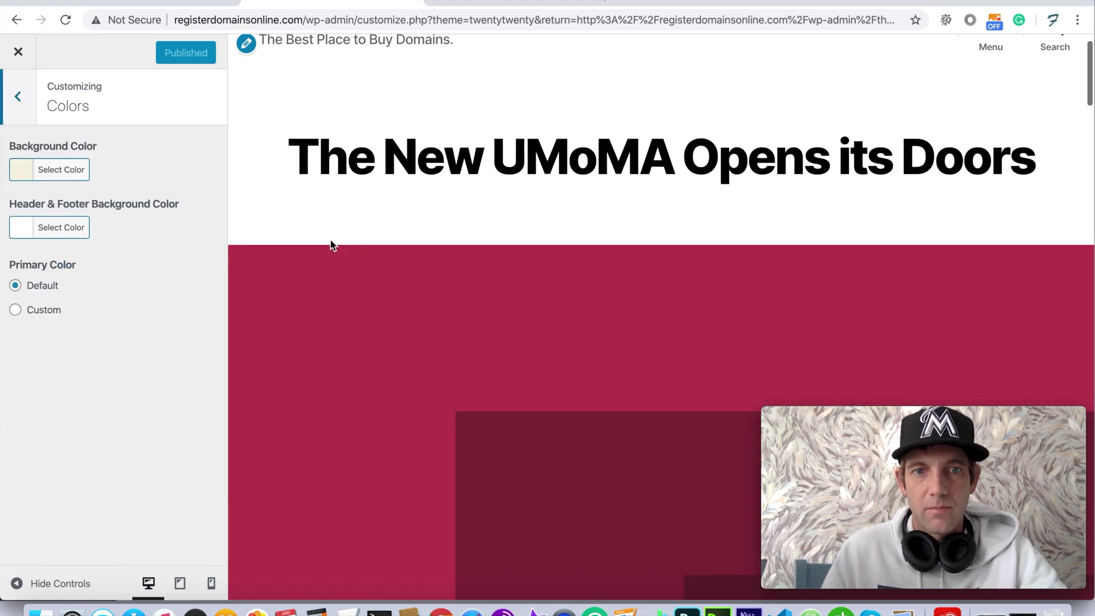
pyautogui.scroll(3, 331, 244)
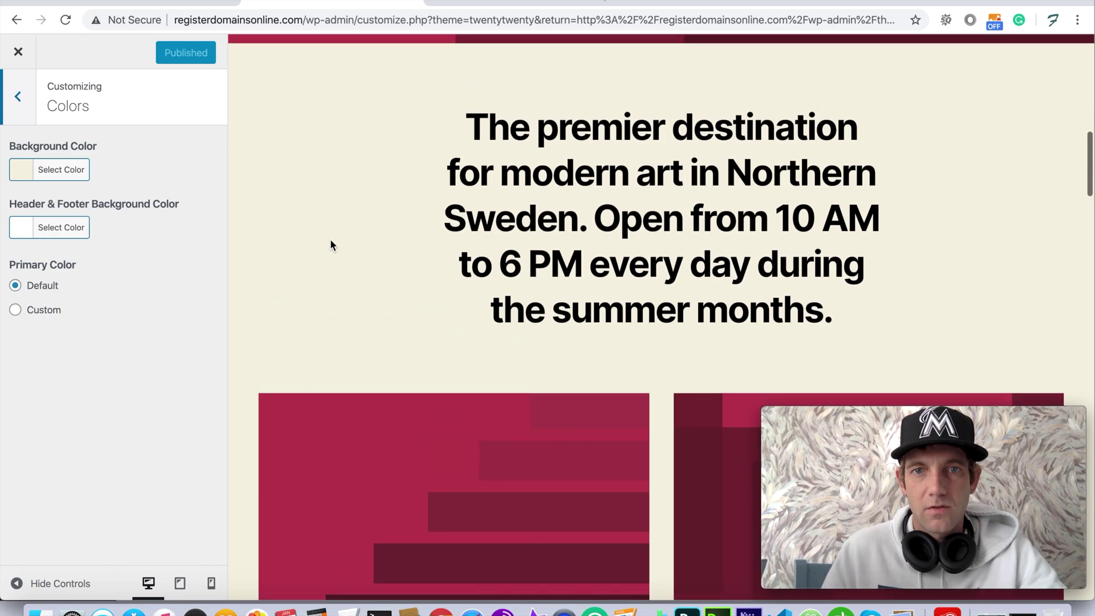
pyautogui.scroll(-15, 374, 291)
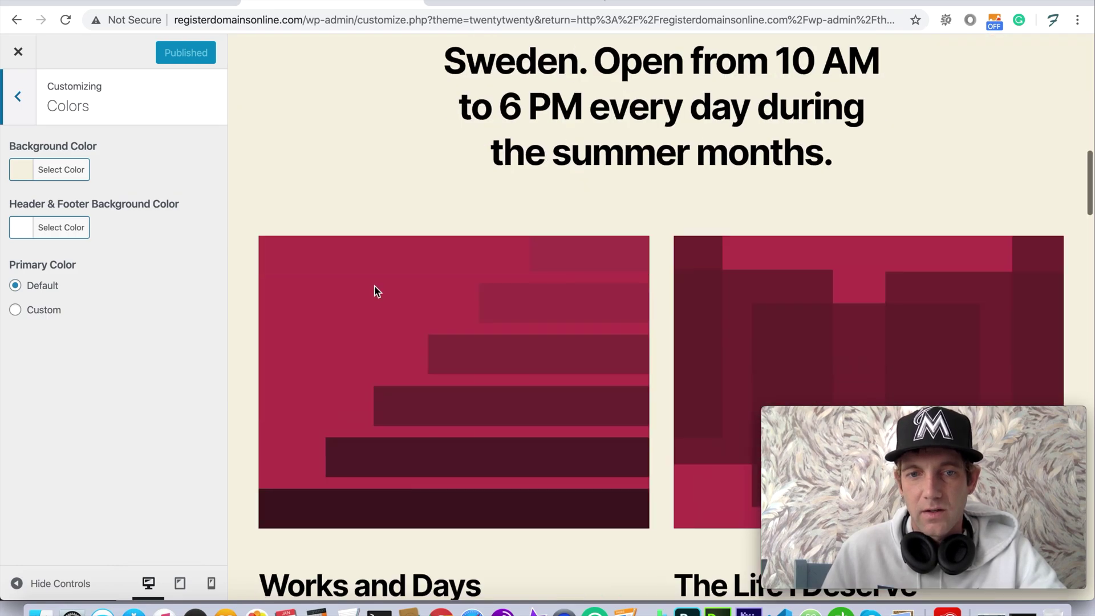
pyautogui.scroll(20, 378, 299)
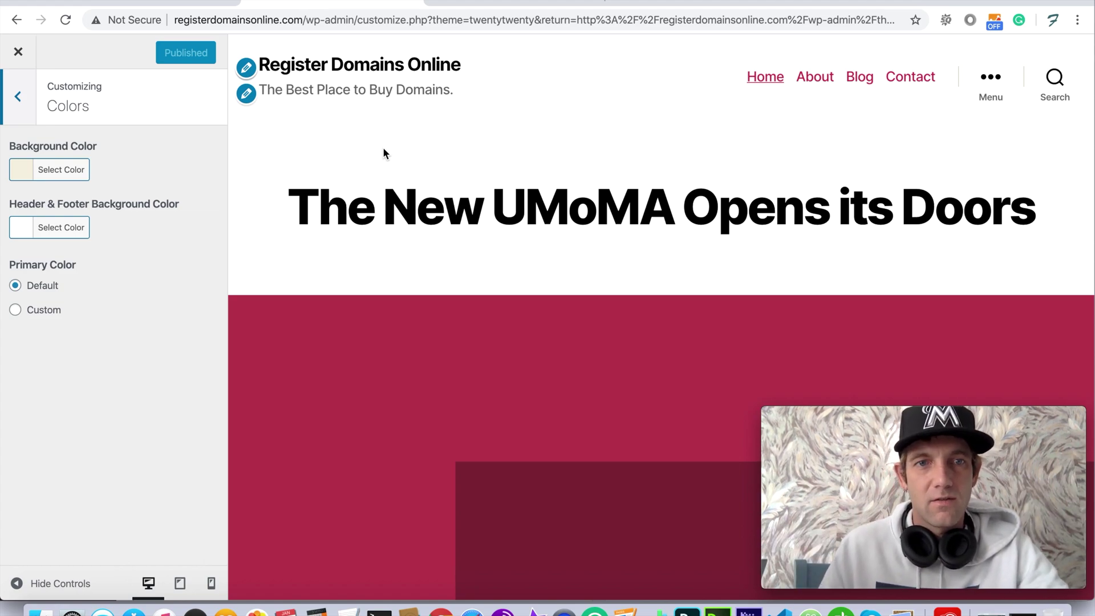
pyautogui.scroll(-5, 382, 149)
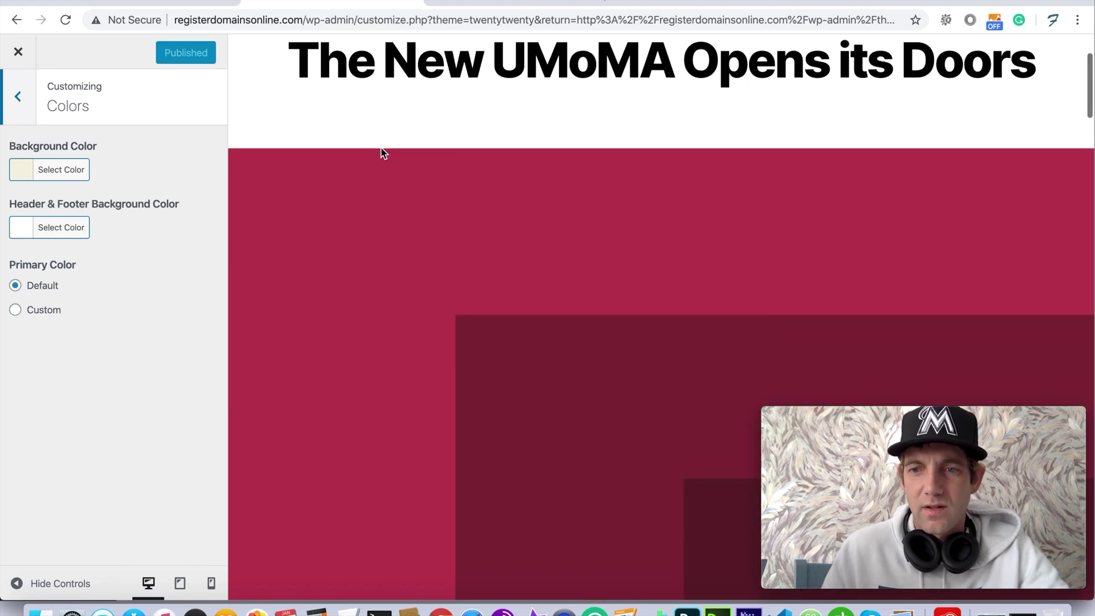
pyautogui.scroll(8, 380, 152)
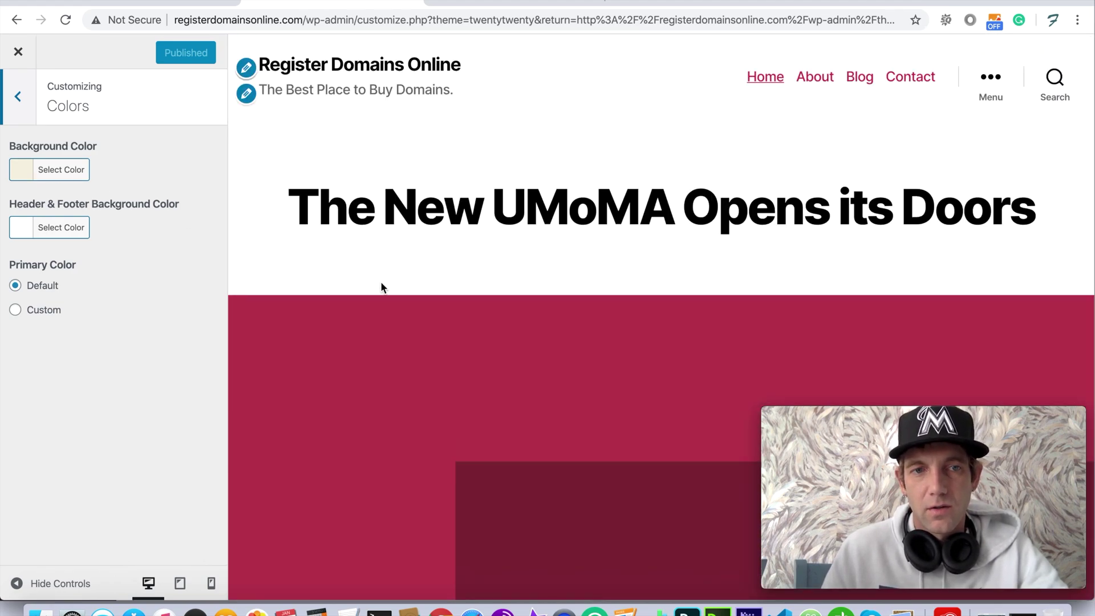
pyautogui.scroll(-10, 381, 285)
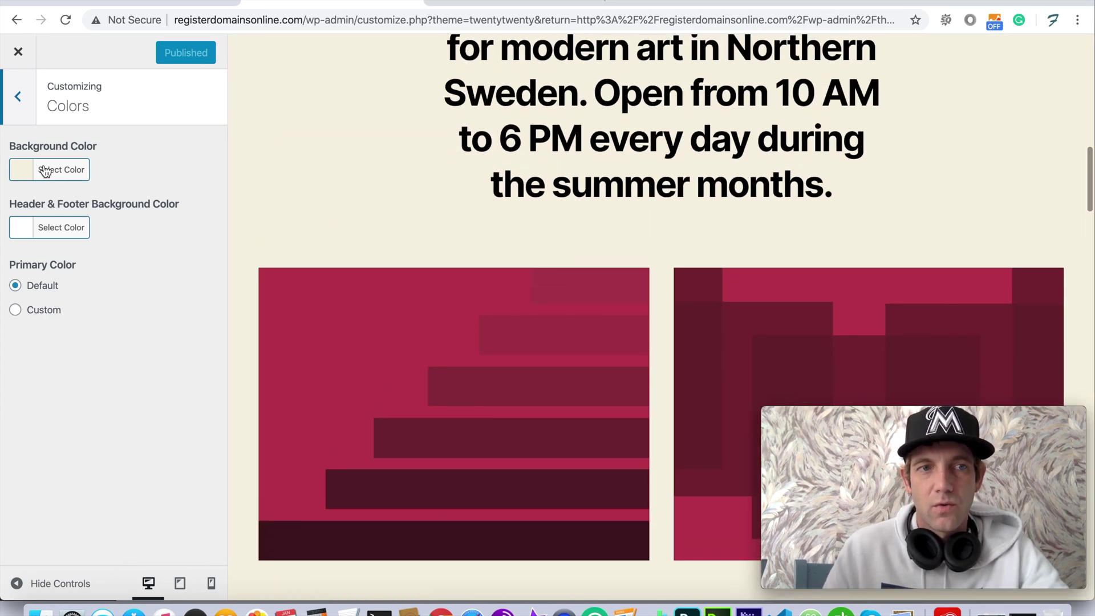
# Set the site background colour to blue (#1e73be) and return to the sections overview
pyautogui.click(67, 171)
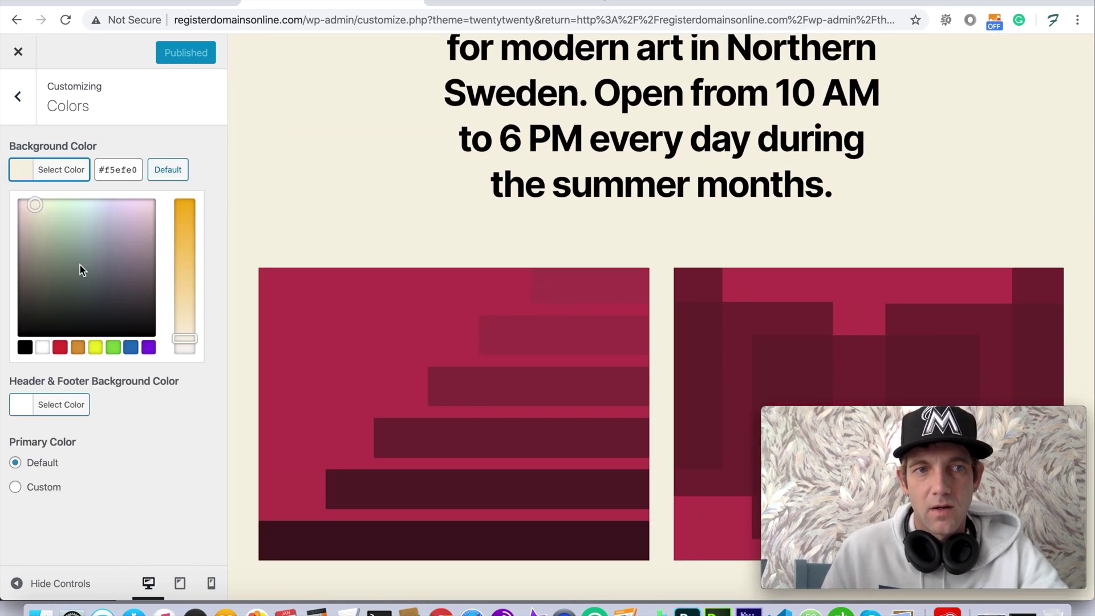
pyautogui.click(136, 242)
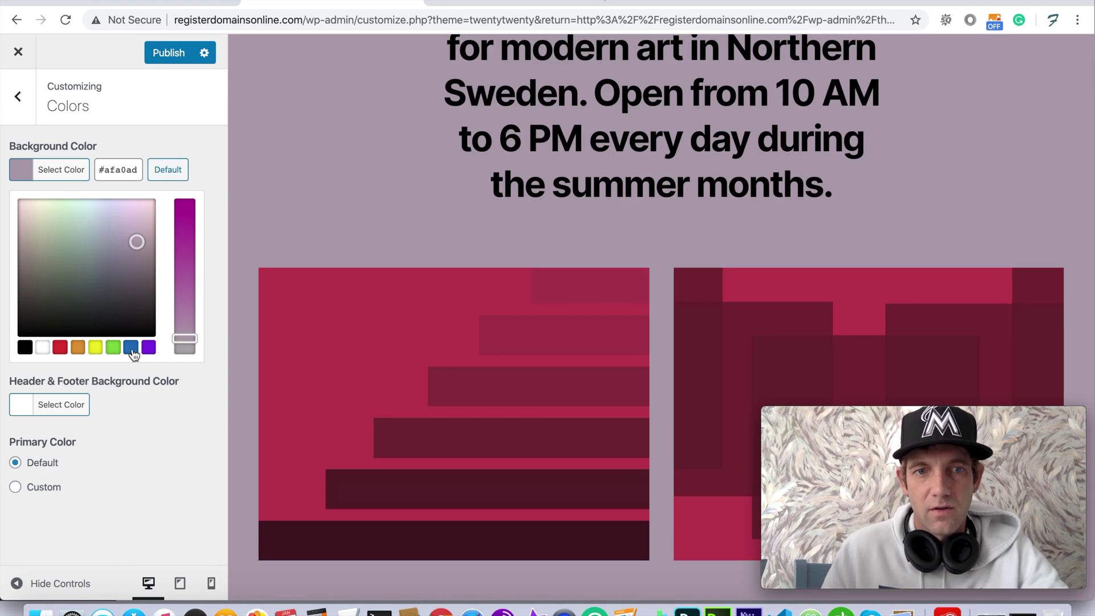
pyautogui.click(131, 347)
pyautogui.scroll(5, 355, 191)
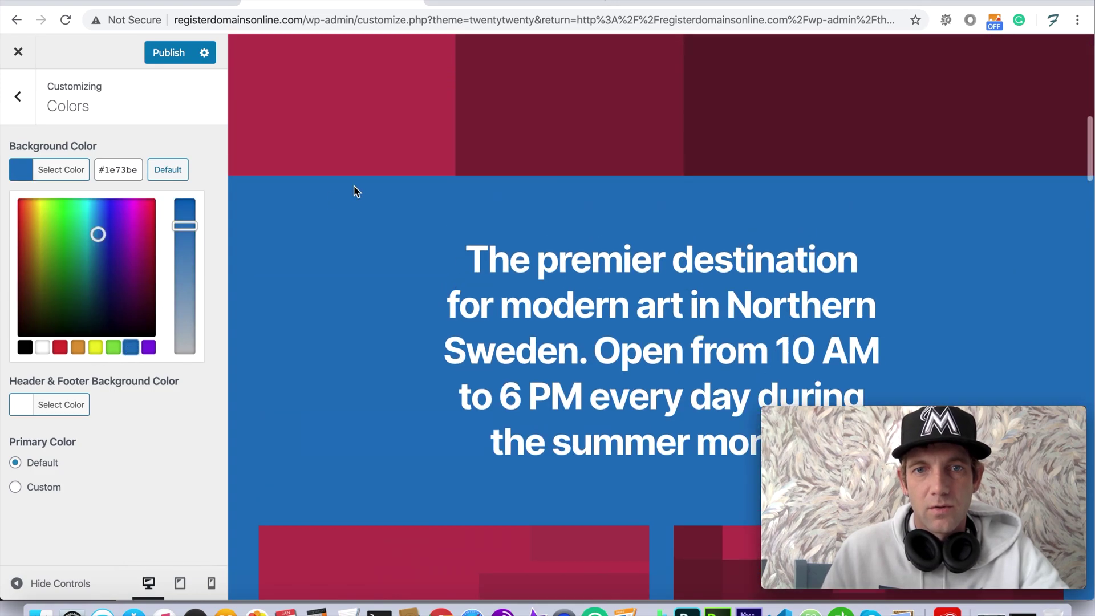
pyautogui.scroll(6, 355, 192)
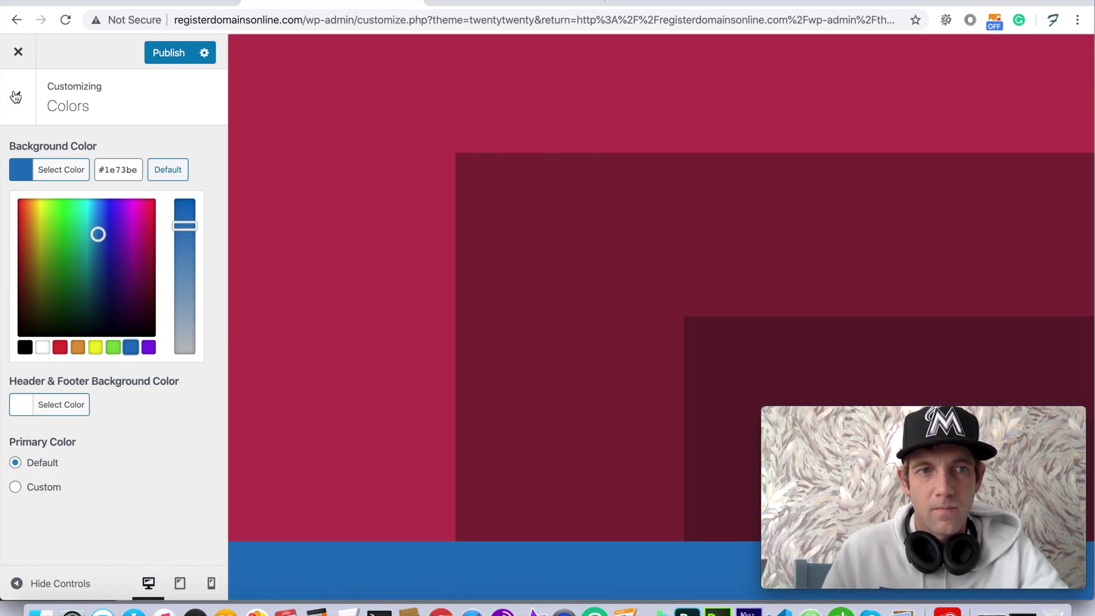
pyautogui.click(15, 97)
pyautogui.scroll(-1, 370, 288)
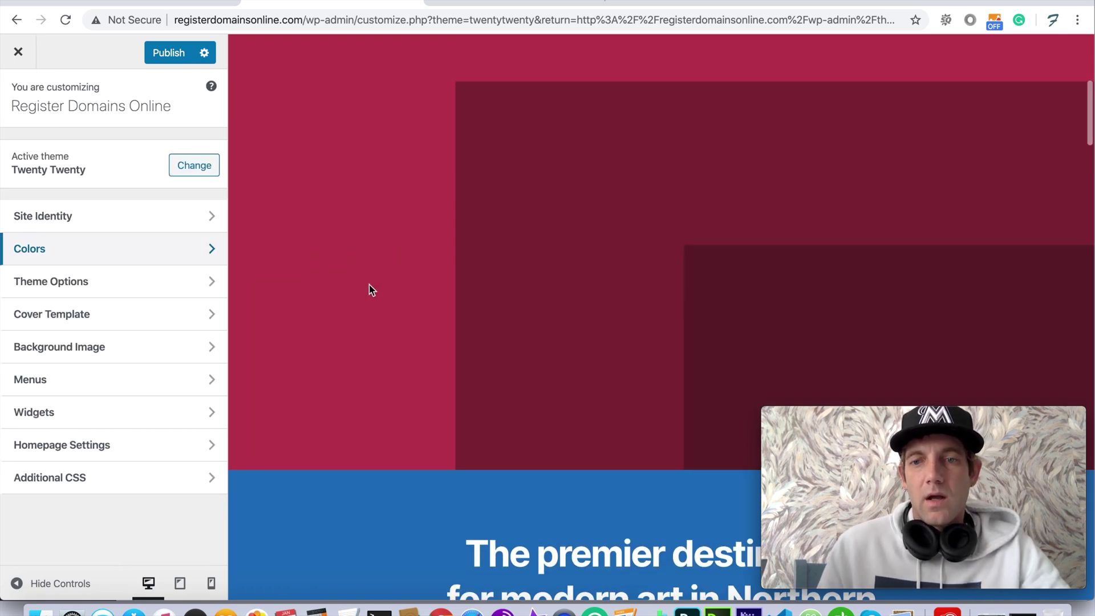
pyautogui.scroll(-10, 369, 286)
pyautogui.scroll(15, 369, 285)
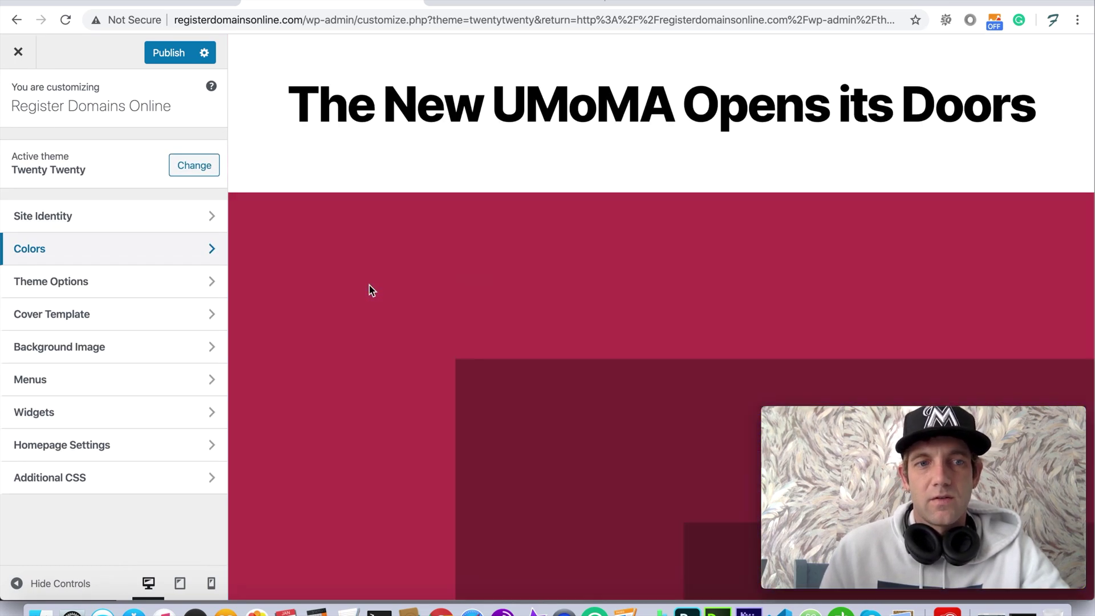
pyautogui.click(108, 281)
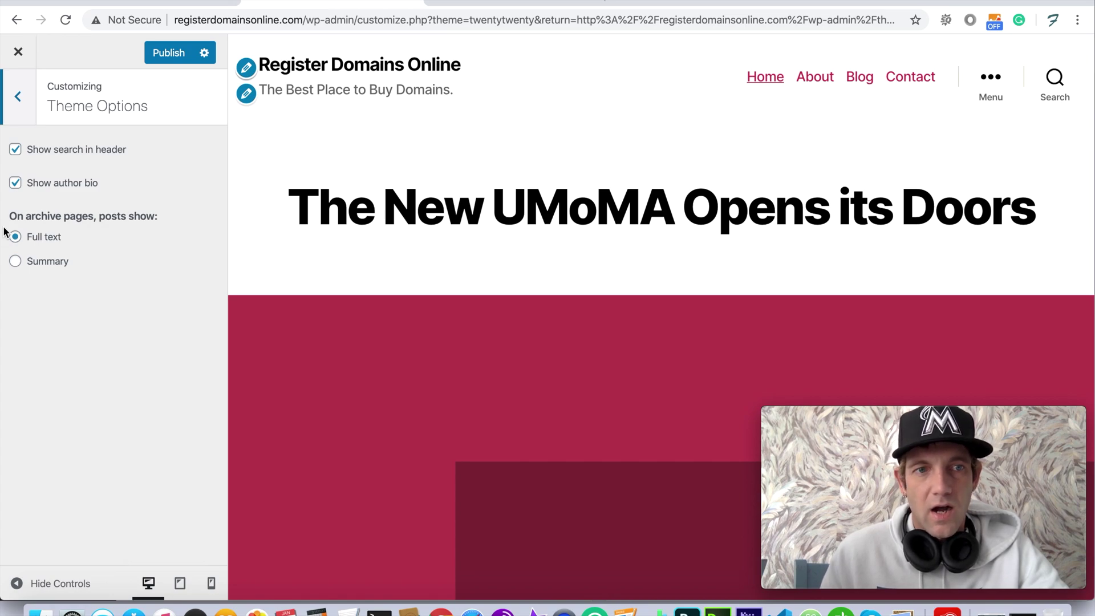
pyautogui.scroll(-15, 268, 267)
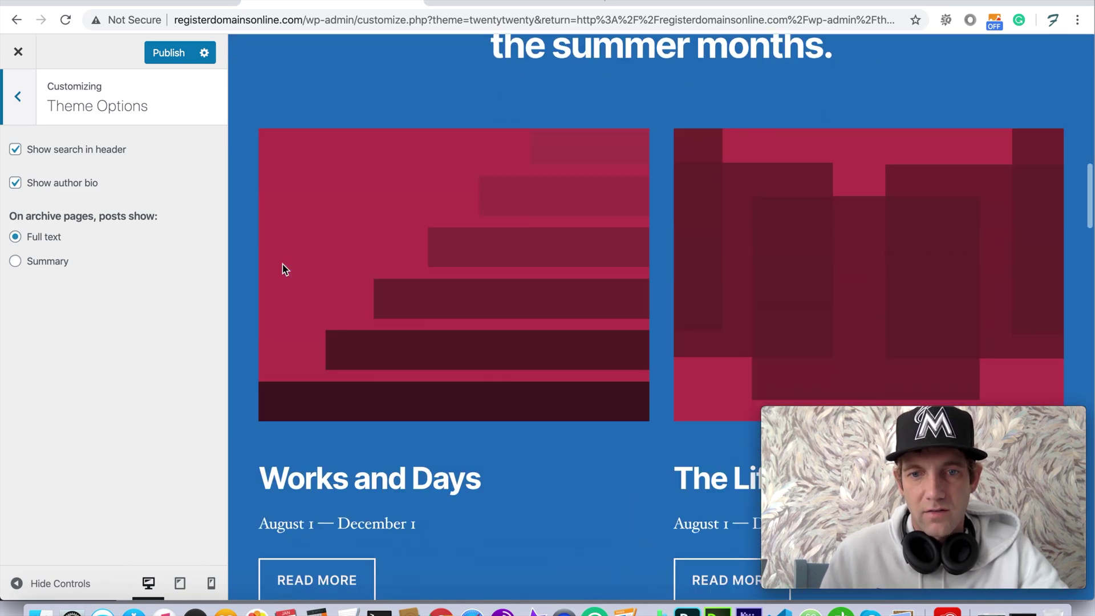
pyautogui.scroll(-10, 283, 267)
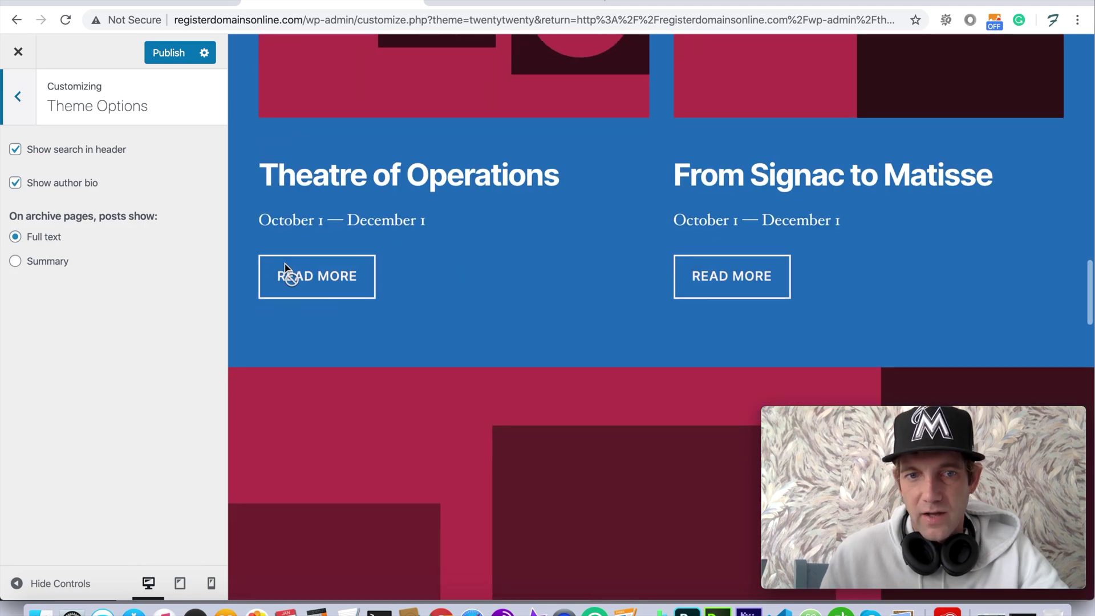
pyautogui.scroll(20, 285, 269)
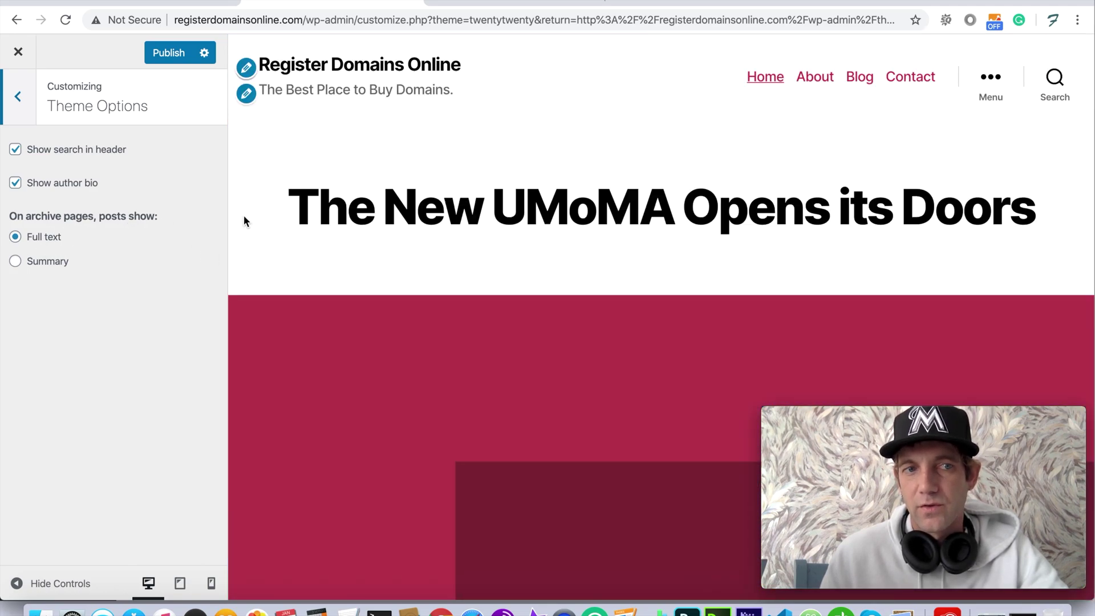
pyautogui.scroll(-15, 460, 350)
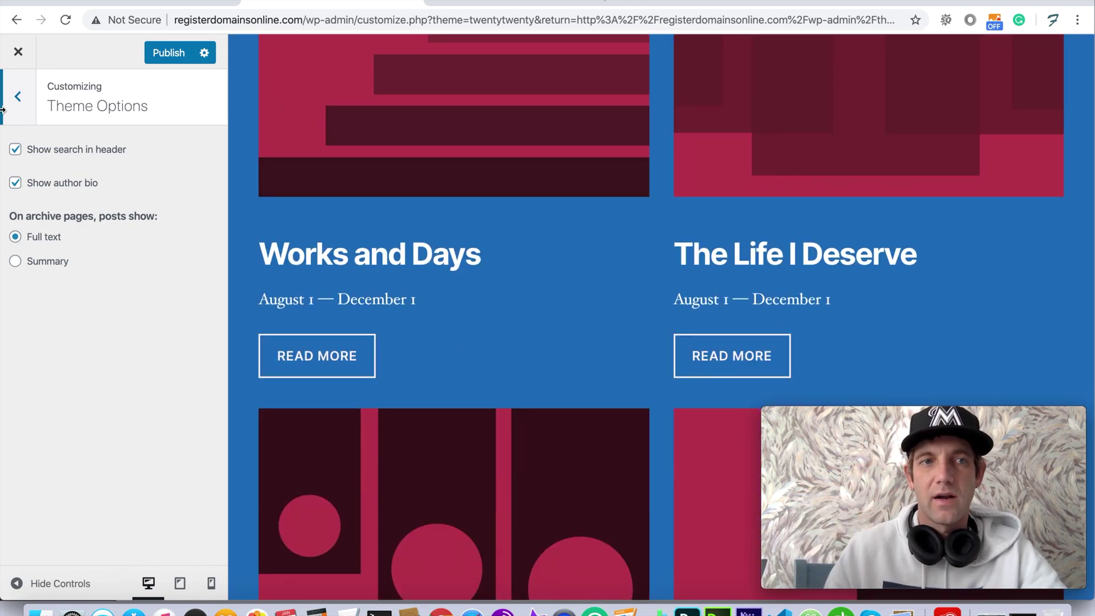
pyautogui.click(26, 88)
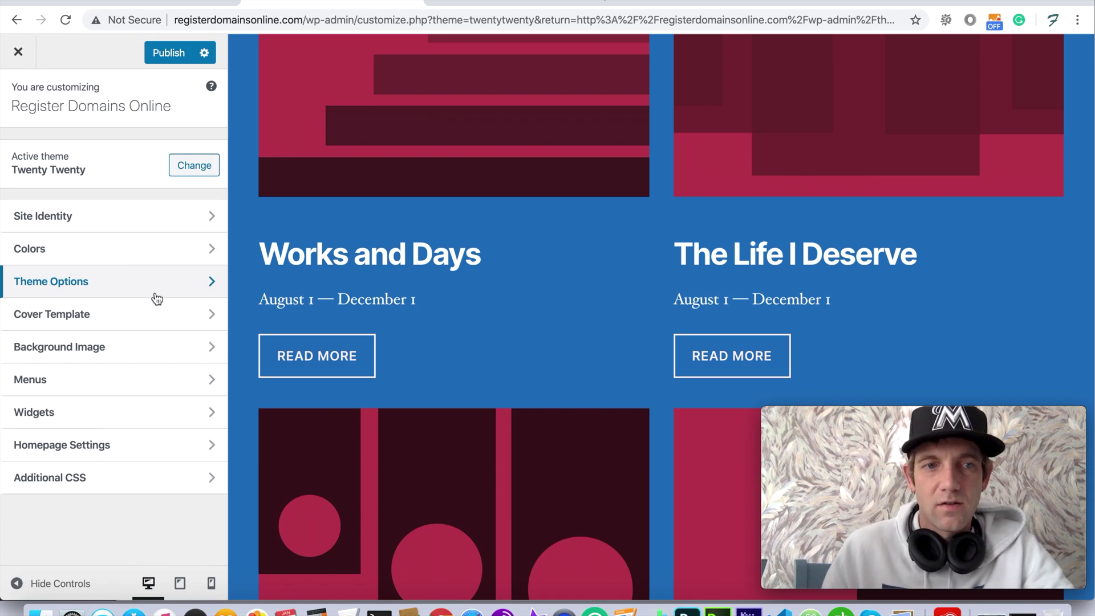
# Change the Cover Template overlay background colour from #cd2653 to purple-blue #532be5
pyautogui.click(104, 320)
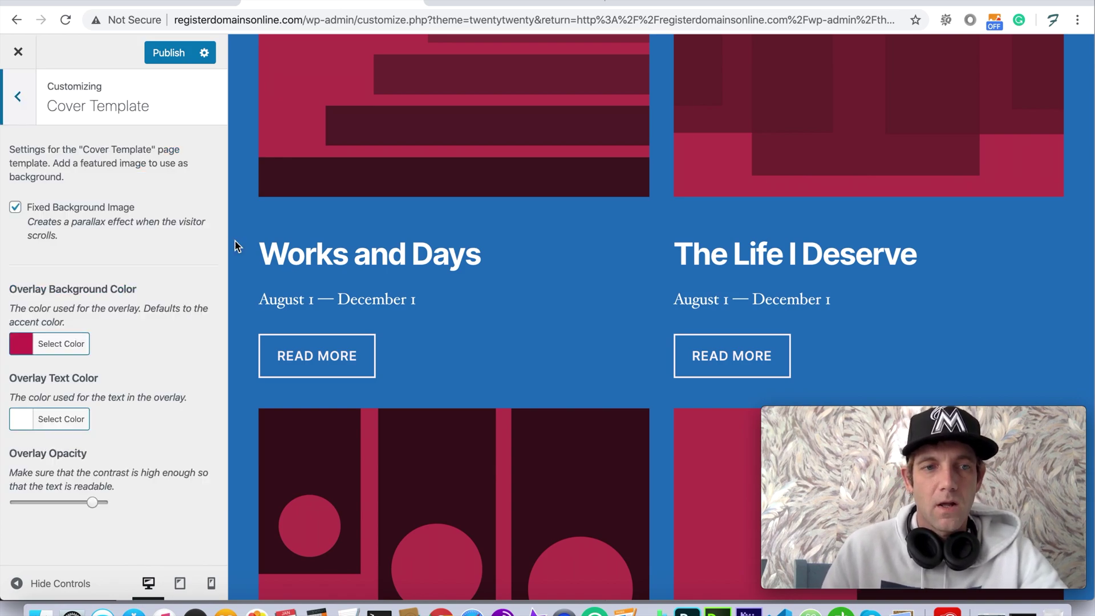
pyautogui.scroll(15, 400, 228)
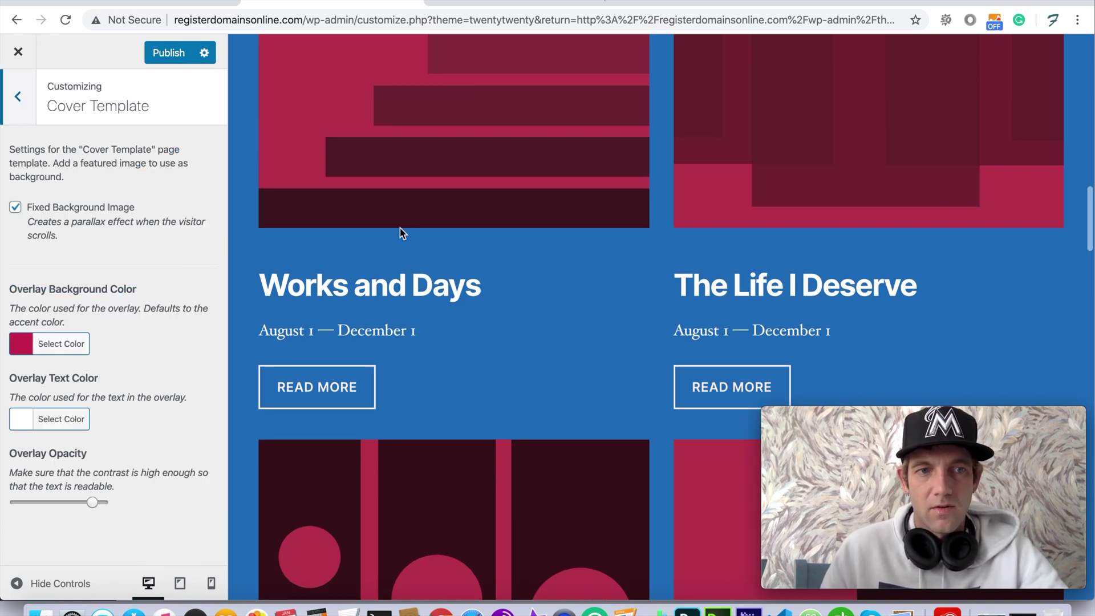
pyautogui.scroll(-4, 401, 228)
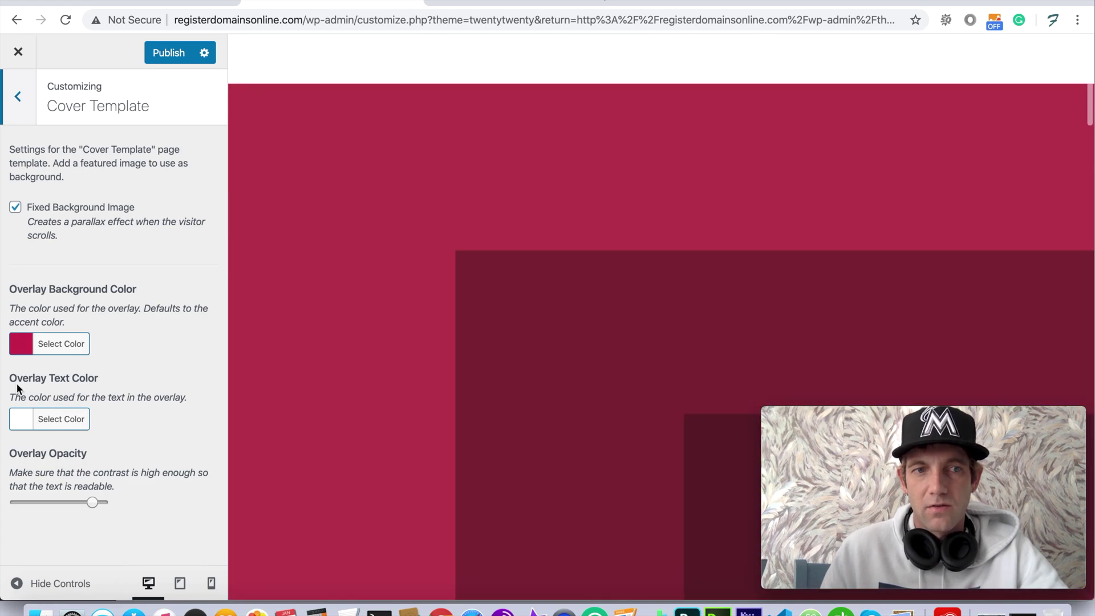
pyautogui.scroll(-3, 487, 274)
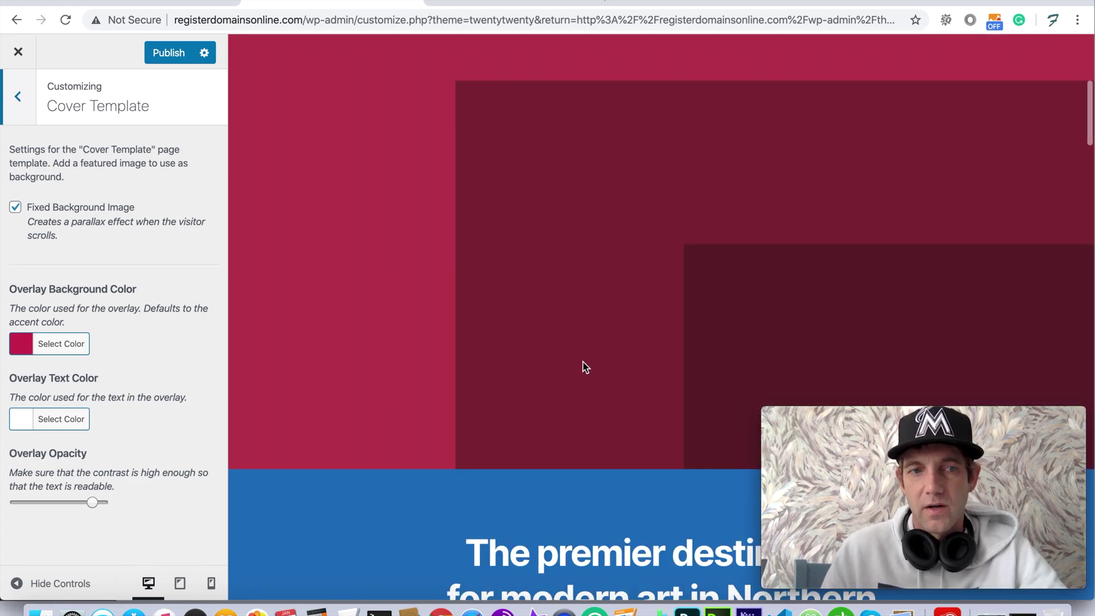
pyautogui.click(21, 345)
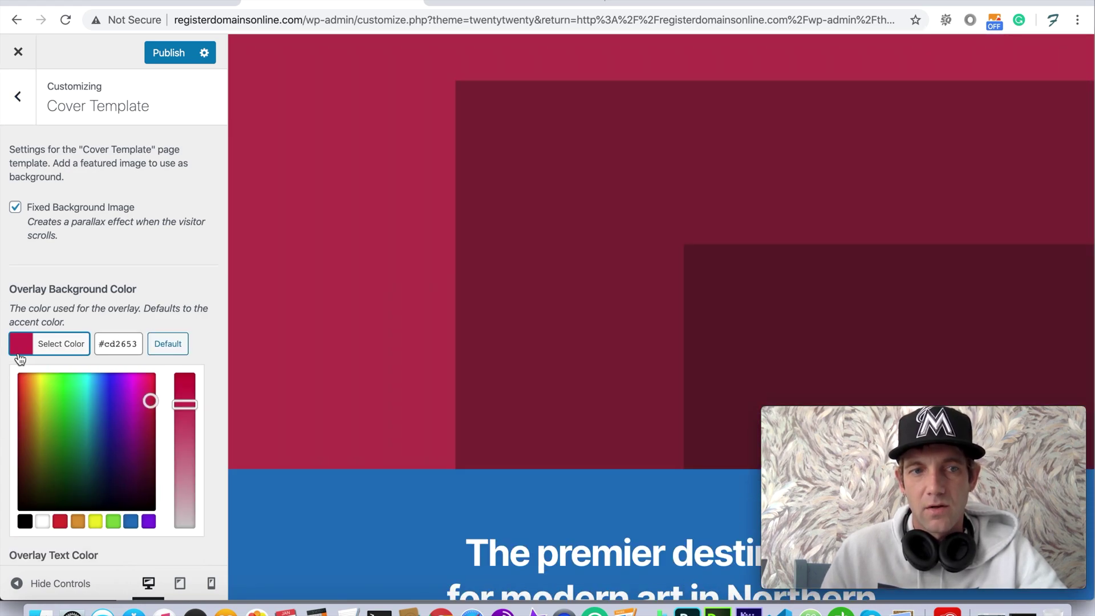
pyautogui.click(114, 386)
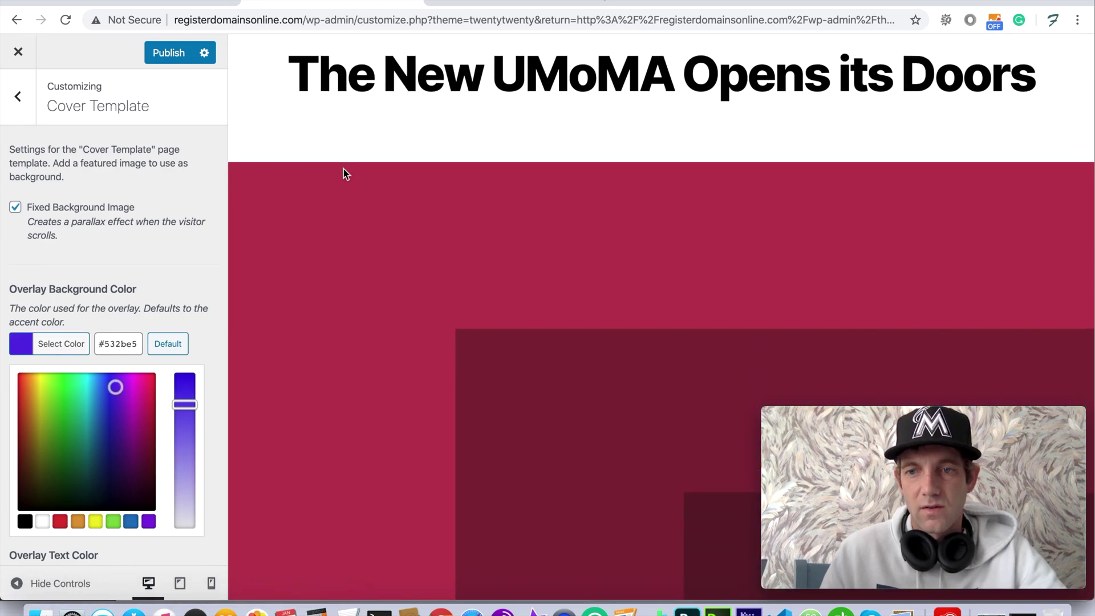
pyautogui.scroll(-1, 331, 172)
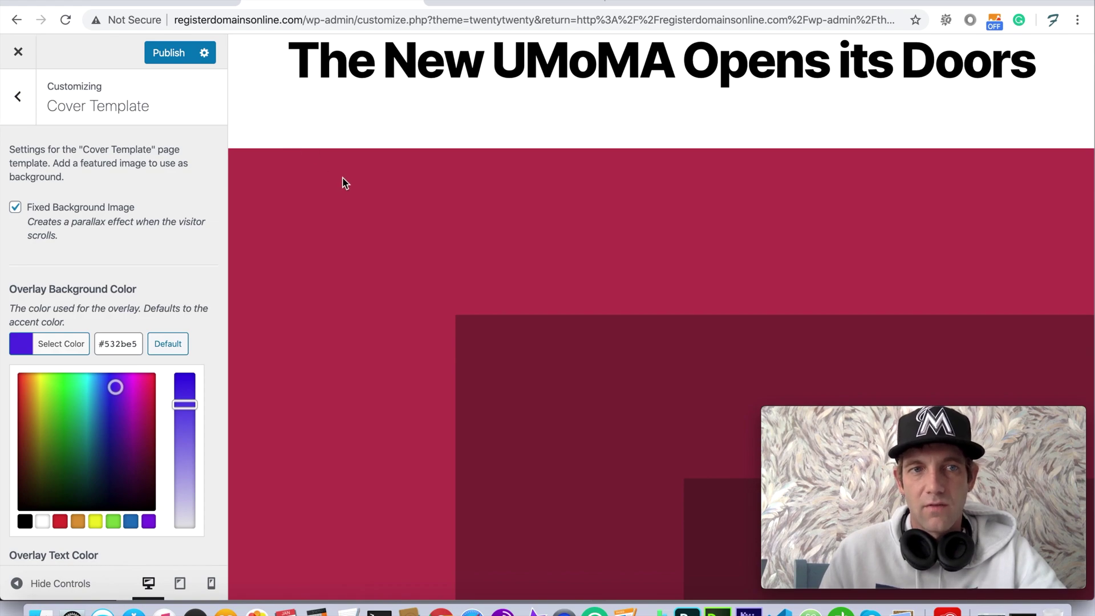
pyautogui.scroll(5, 308, 131)
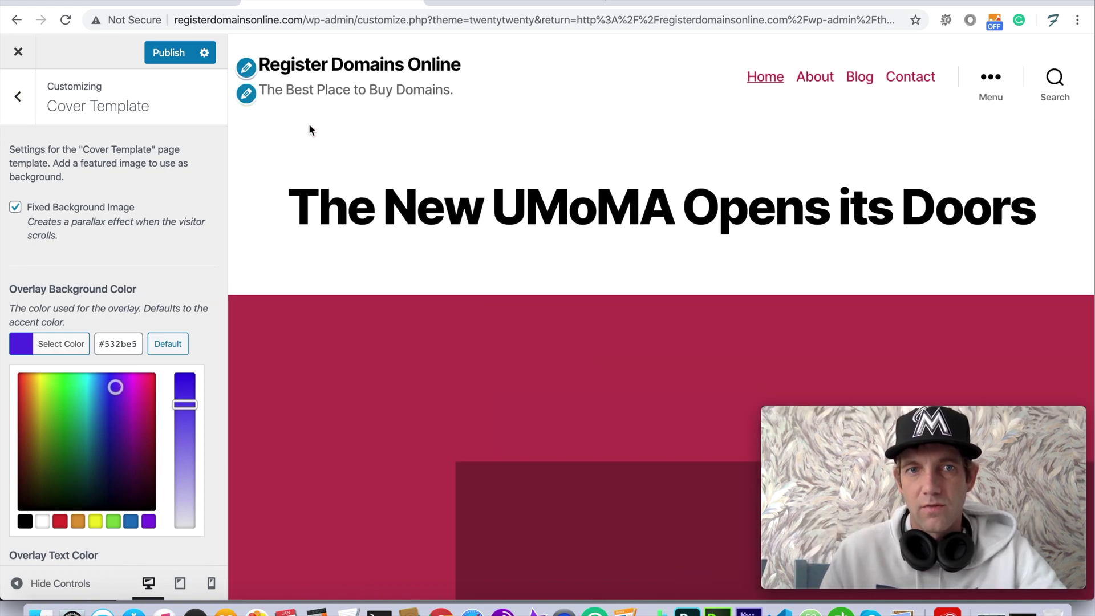
# Upload wordpress-twenty-twenty-theme-installation.jpg and choose it as the site background image
pyautogui.click(17, 97)
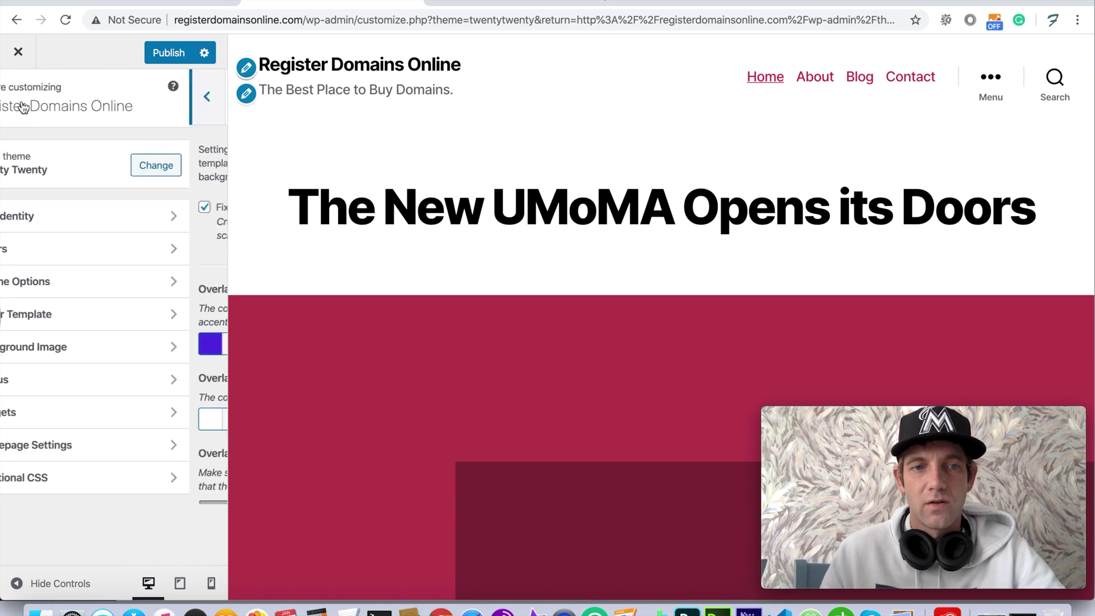
pyautogui.click(101, 351)
pyautogui.click(125, 177)
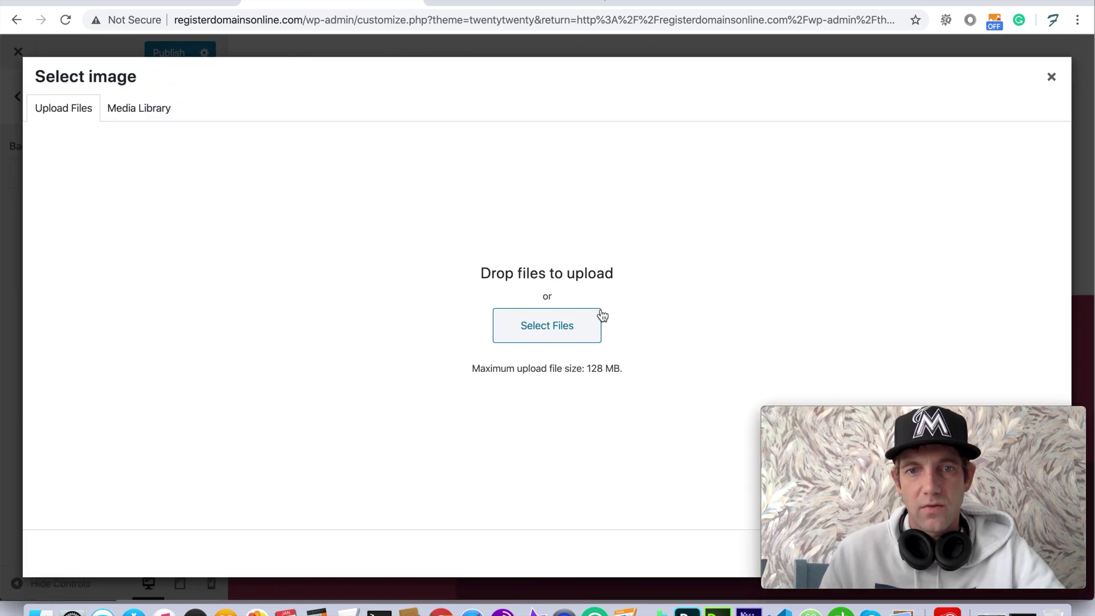
pyautogui.click(559, 331)
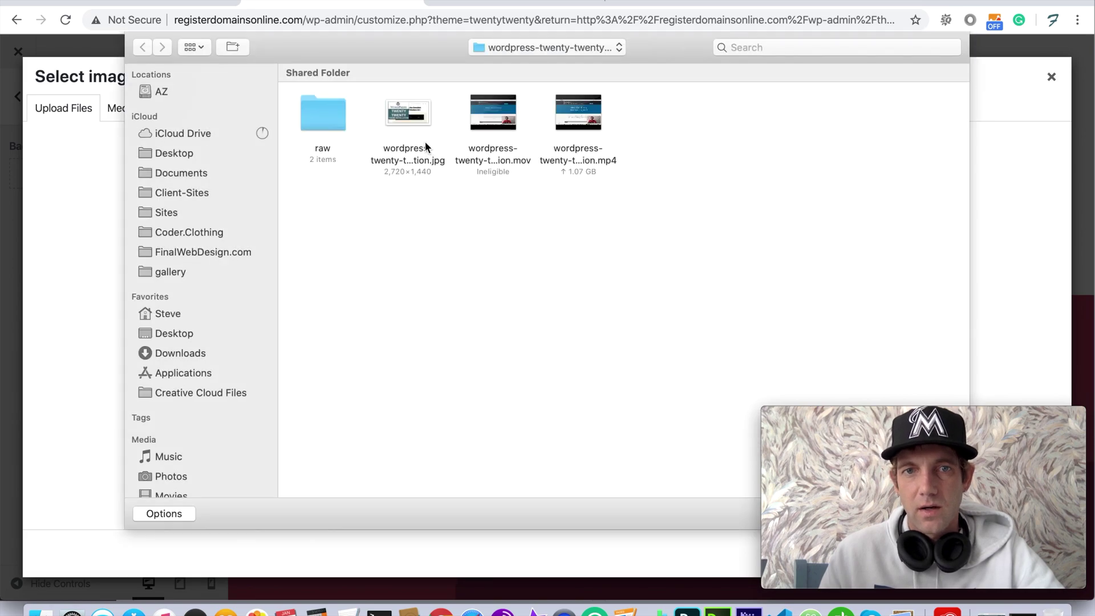
pyautogui.click(426, 141)
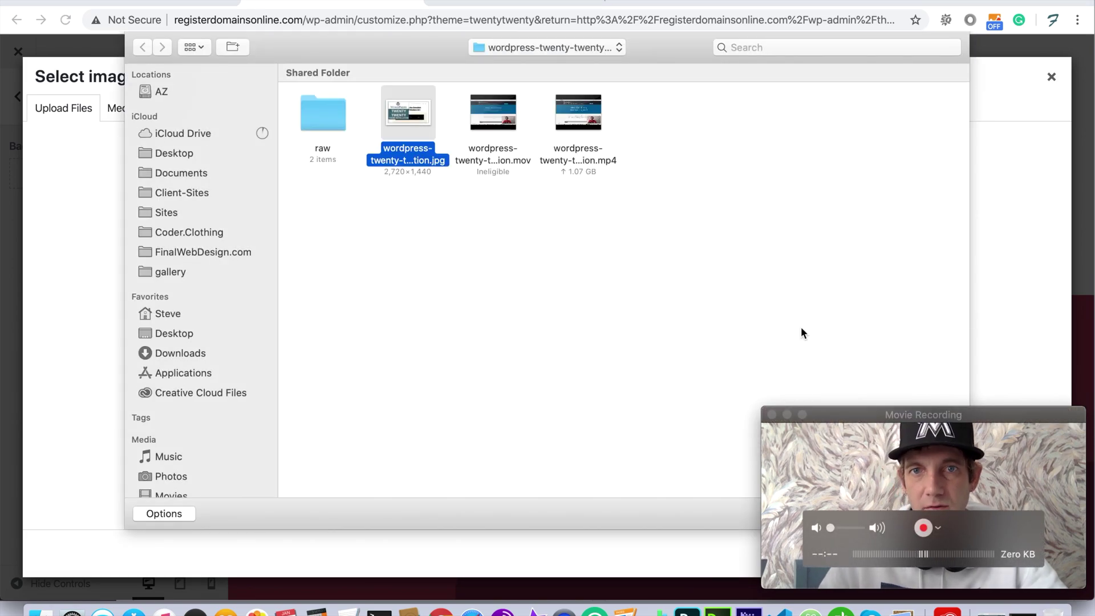
pyautogui.press('Return')
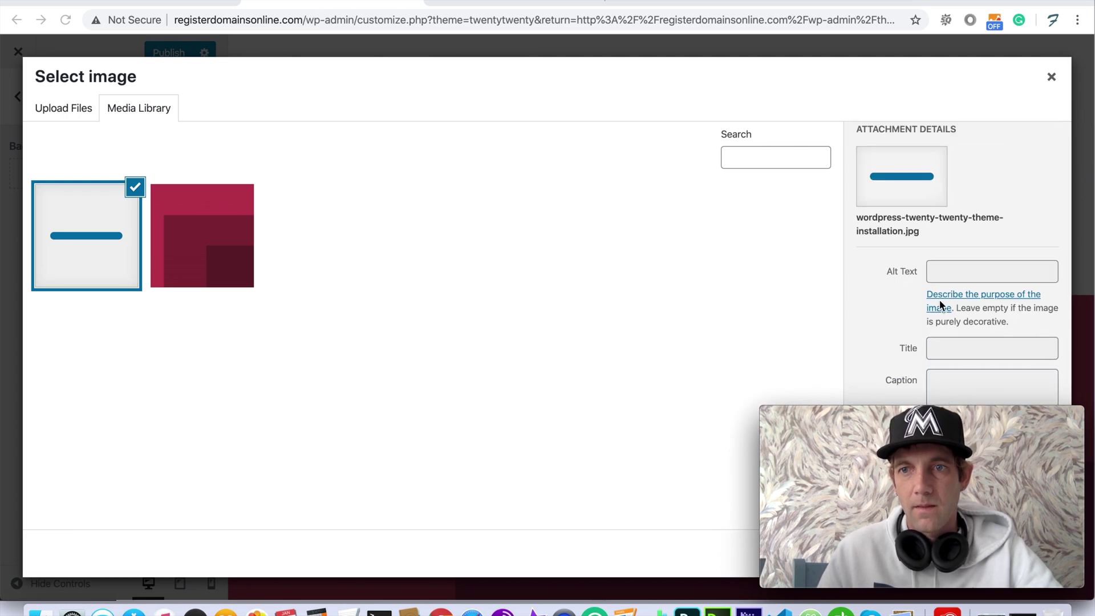
pyautogui.moveTo(867, 414); pyautogui.dragTo(813, 183)
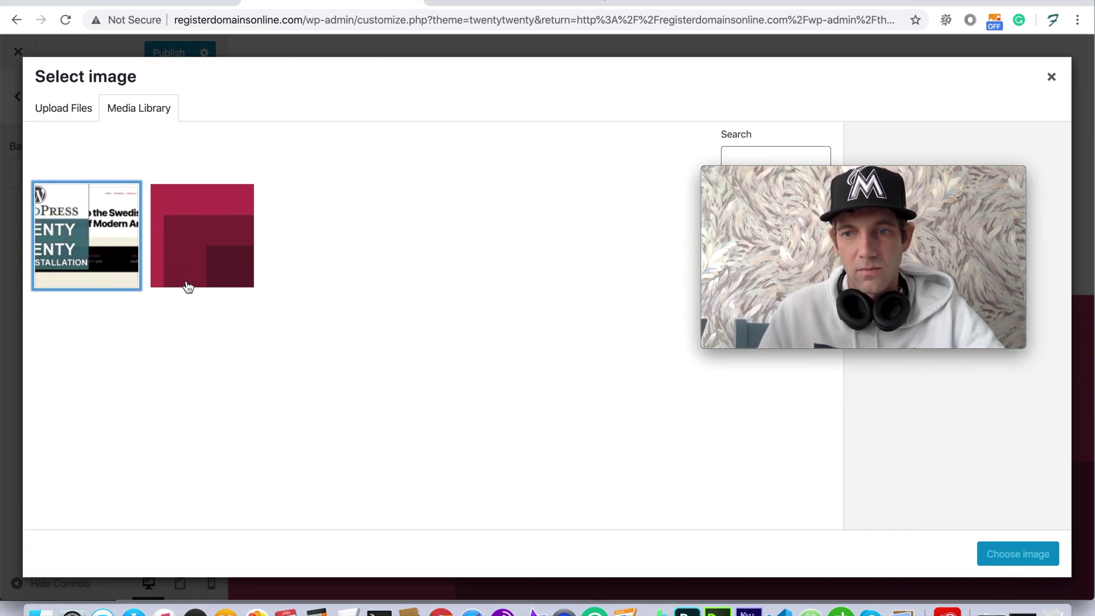
pyautogui.click(96, 215)
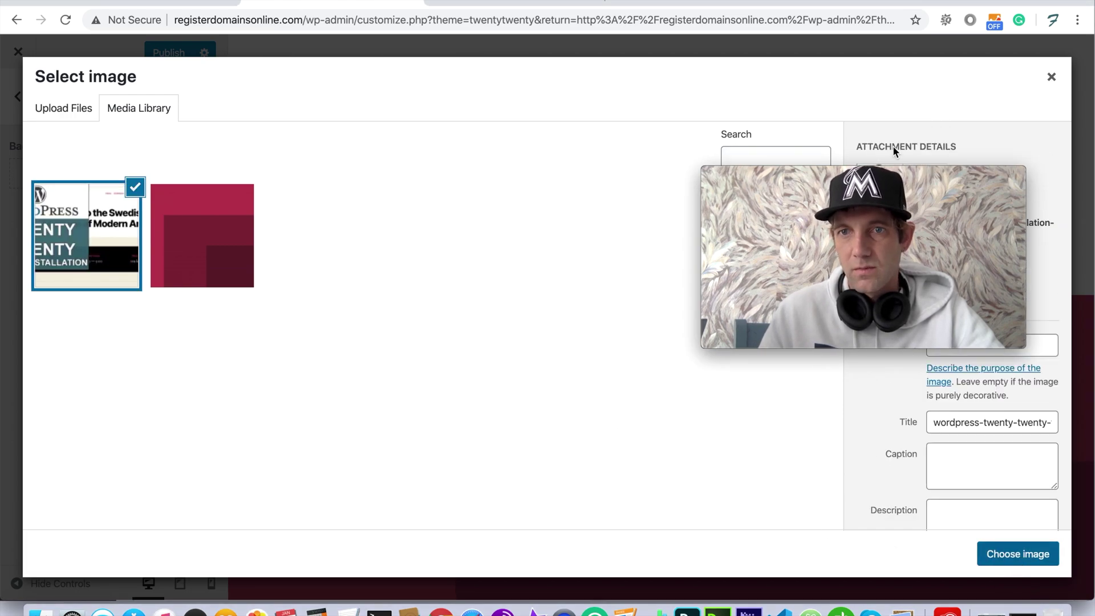
pyautogui.moveTo(925, 196)
pyautogui.moveTo(925, 197); pyautogui.dragTo(945, 210)
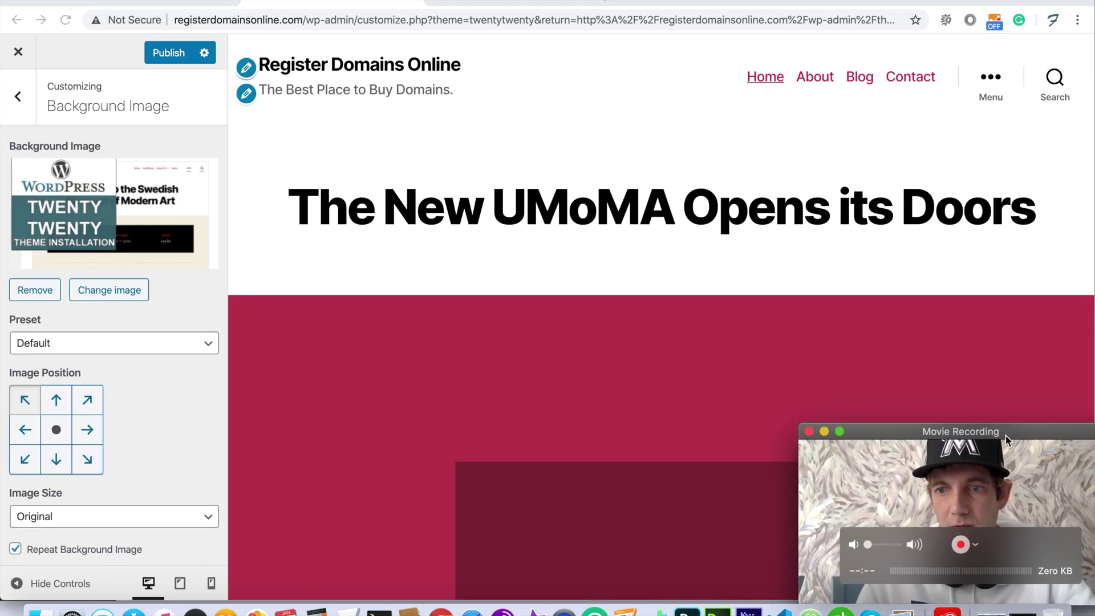
pyautogui.moveTo(1016, 459); pyautogui.dragTo(977, 427)
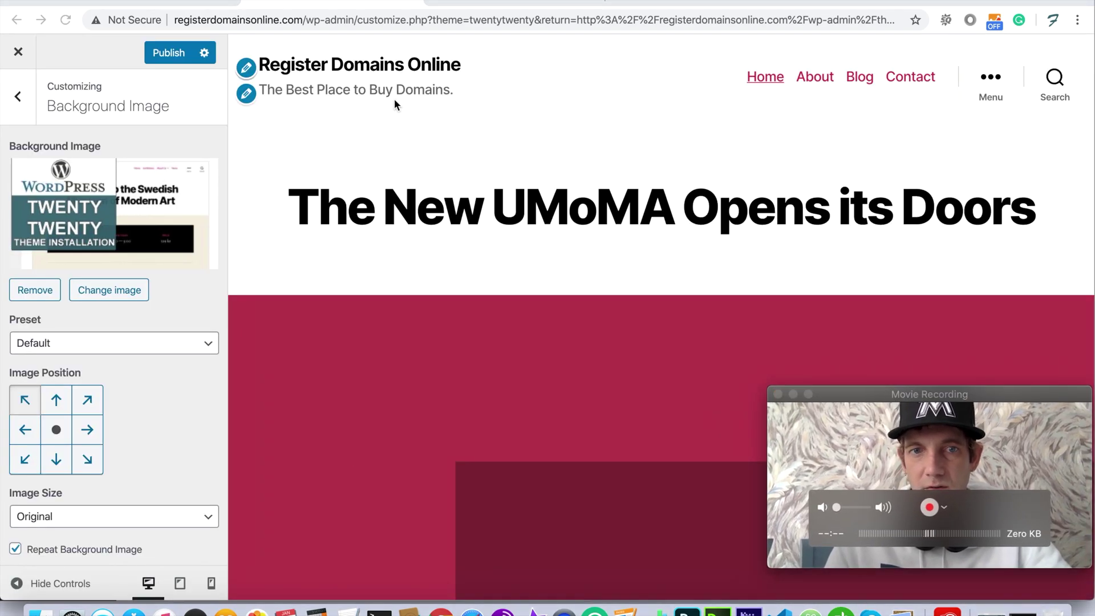
pyautogui.scroll(-10, 583, 275)
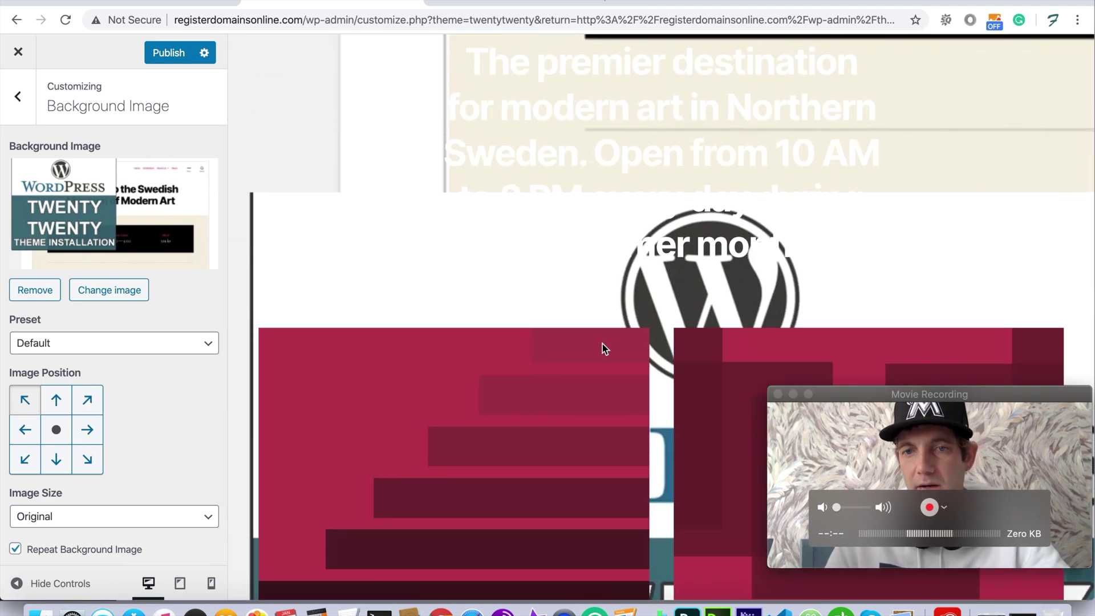
pyautogui.scroll(-1, 605, 331)
pyautogui.scroll(-4, 605, 315)
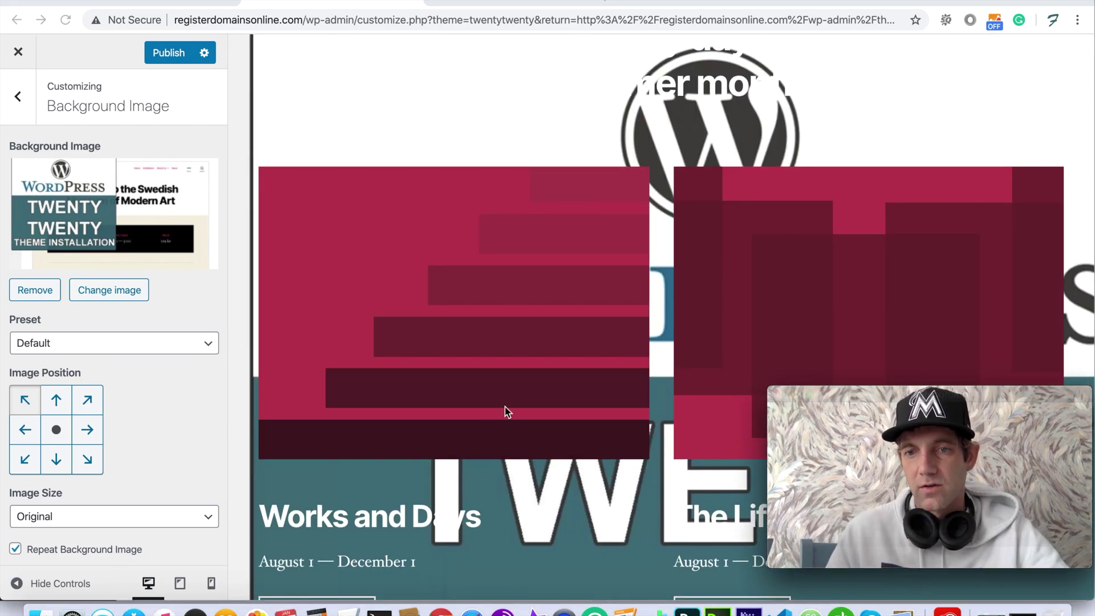
pyautogui.scroll(-15, 542, 345)
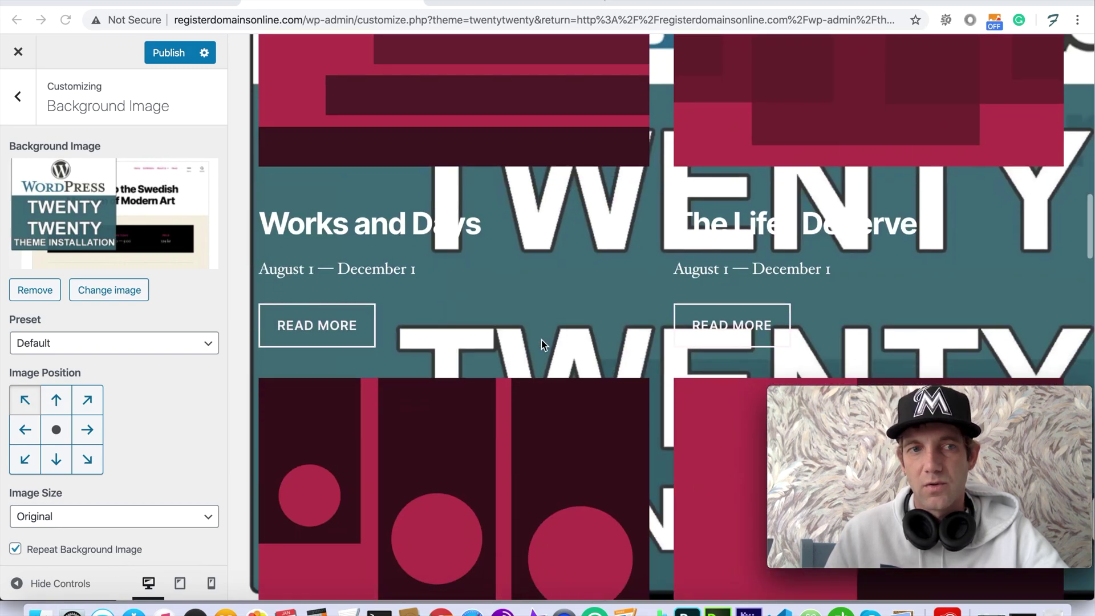
pyautogui.scroll(-20, 542, 340)
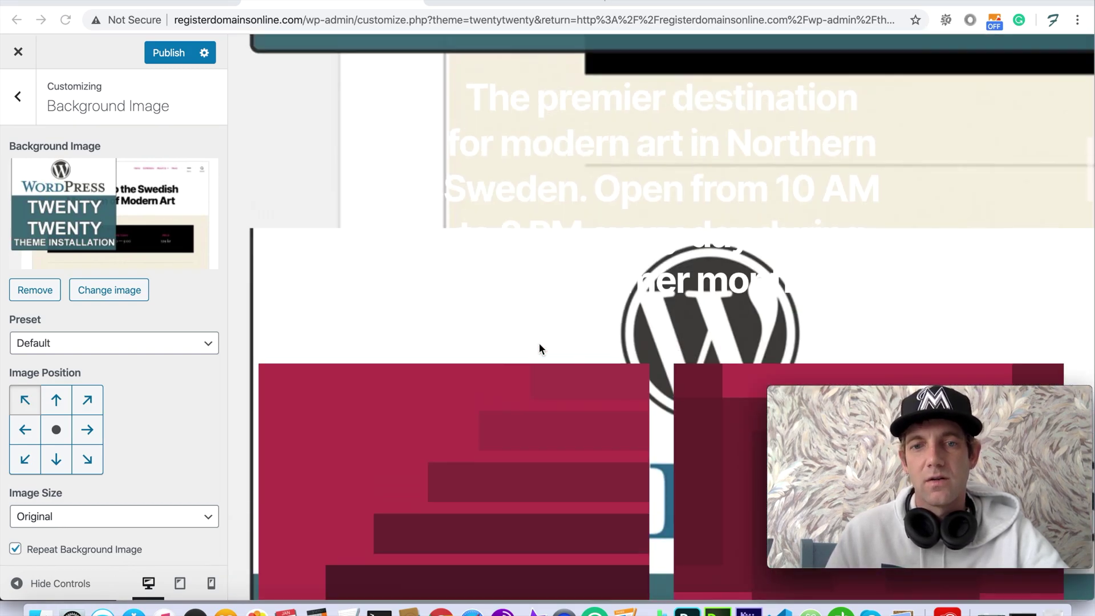
pyautogui.scroll(20, 539, 343)
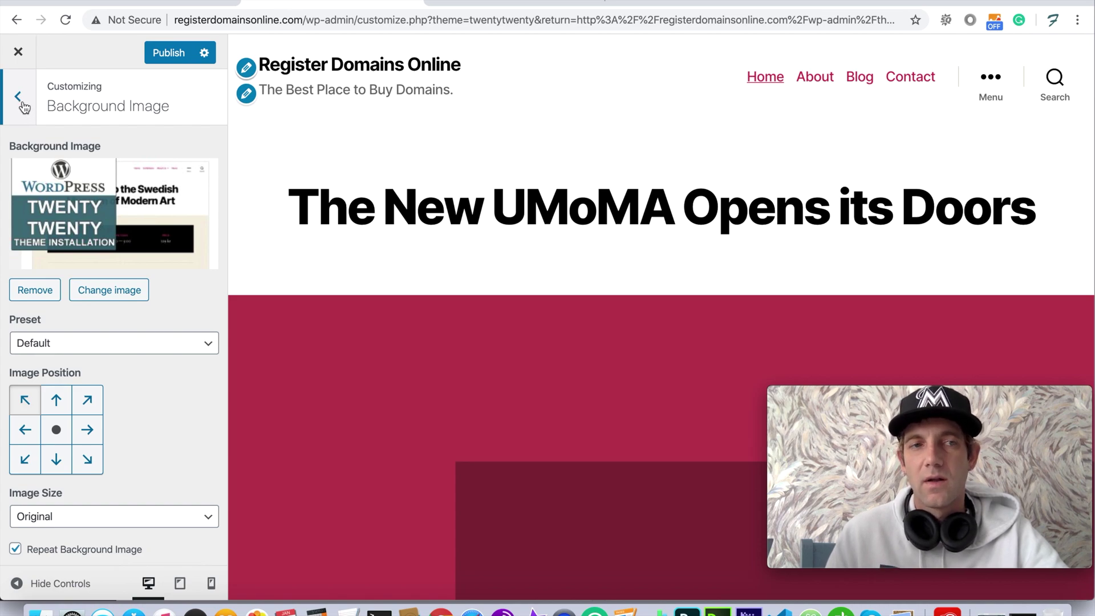
pyautogui.click(21, 102)
# Review the Primary, Primary (2) and Social Links menus, then go back to the main sections
pyautogui.scroll(-3, 371, 273)
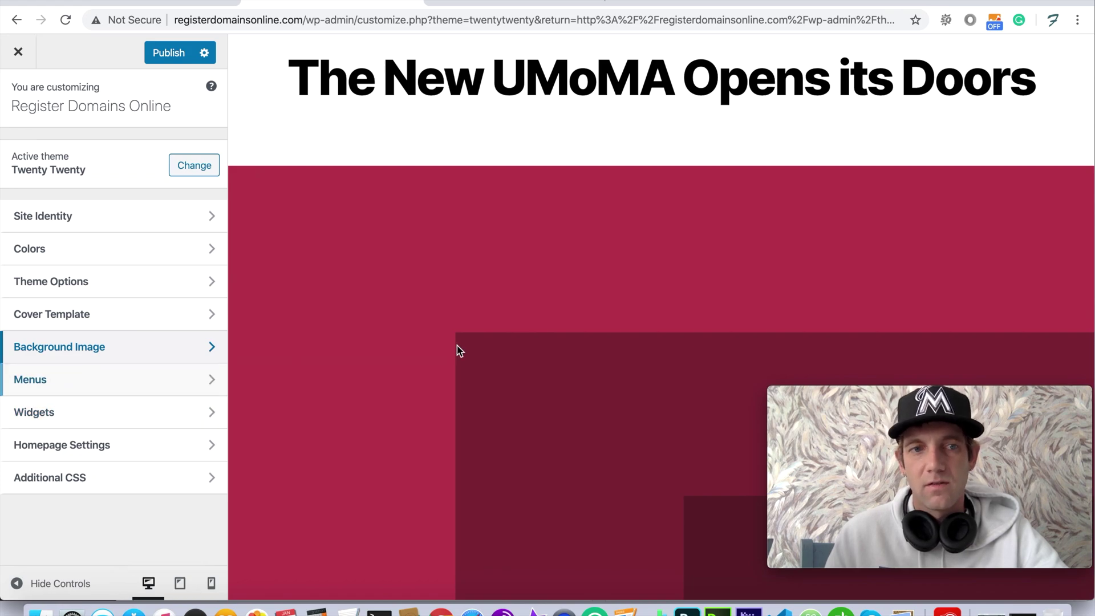
pyautogui.scroll(3, 457, 346)
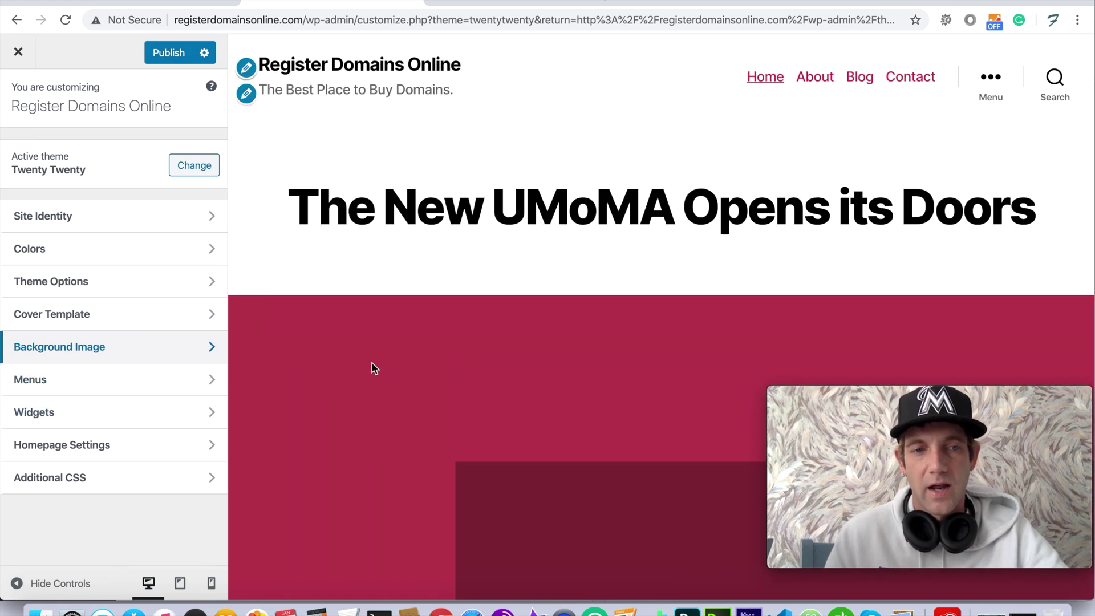
pyautogui.click(131, 381)
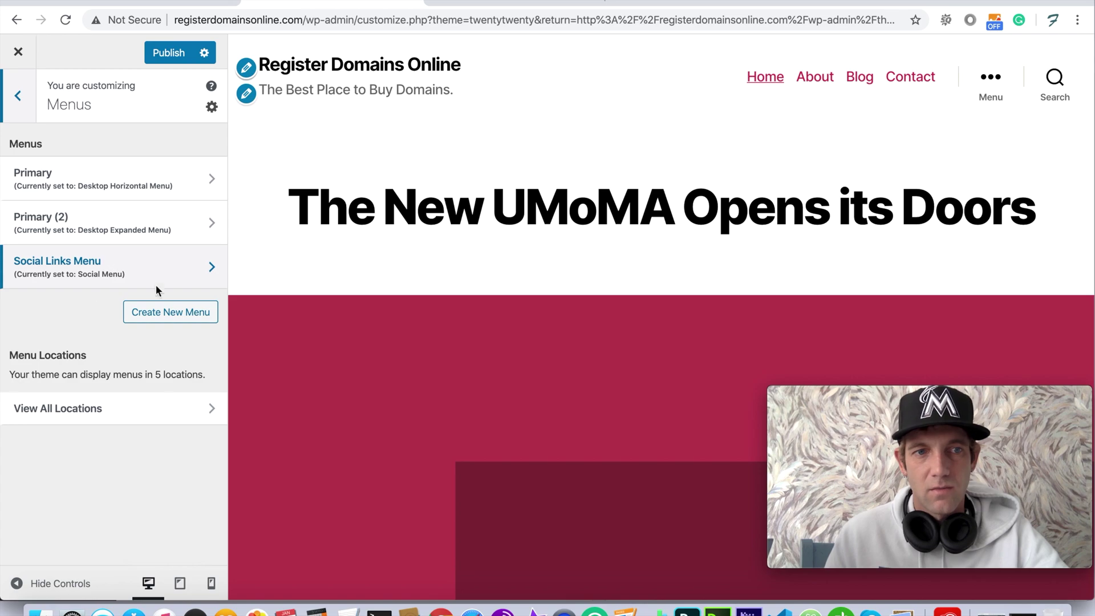
pyautogui.scroll(-20, 388, 325)
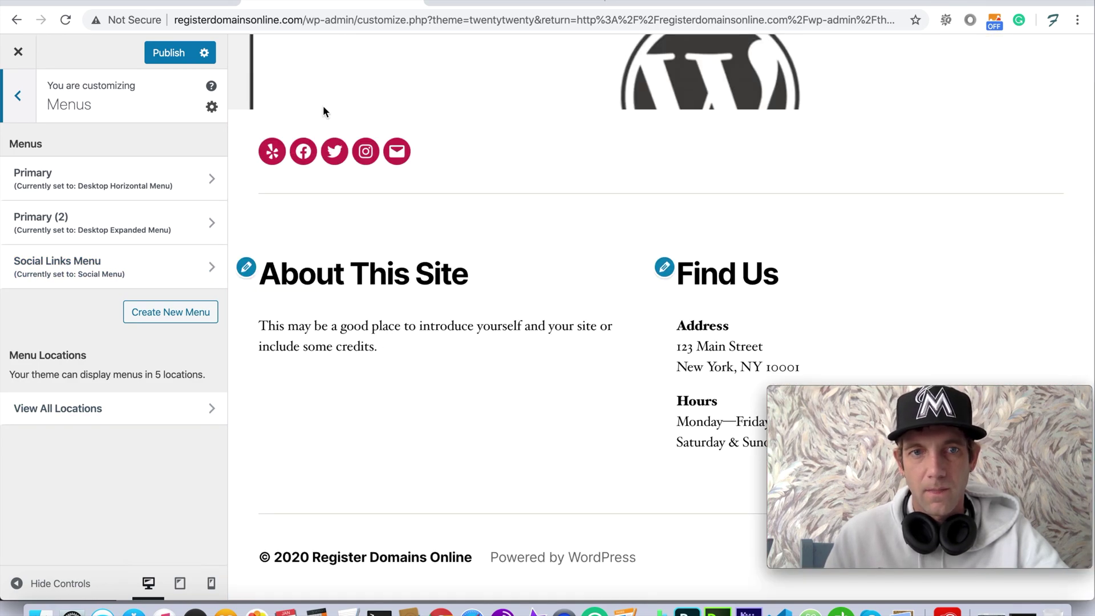
pyautogui.scroll(2, 499, 181)
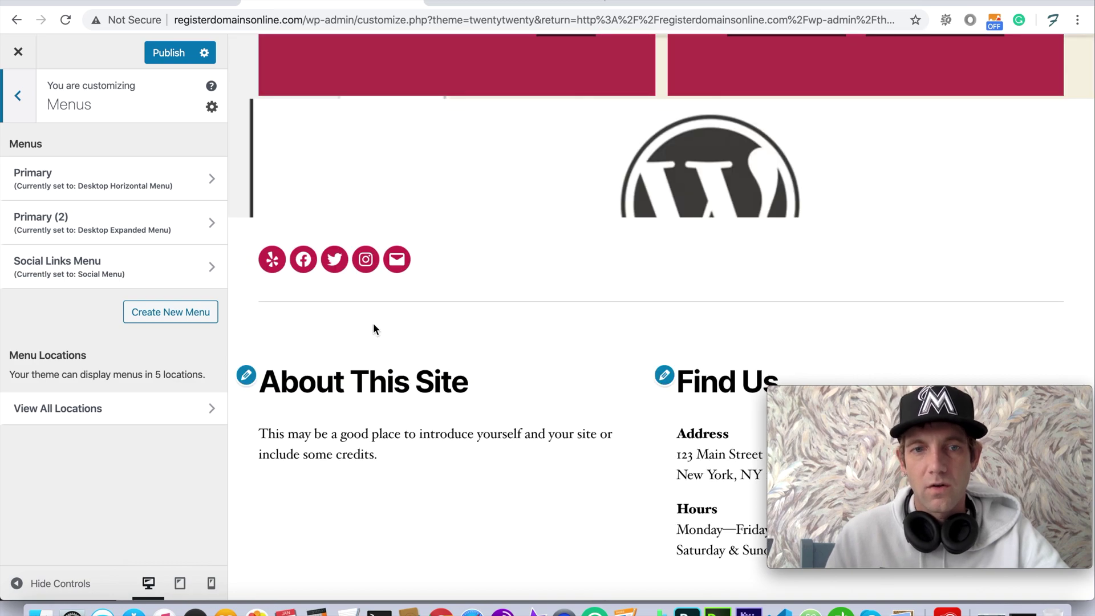
pyautogui.click(13, 104)
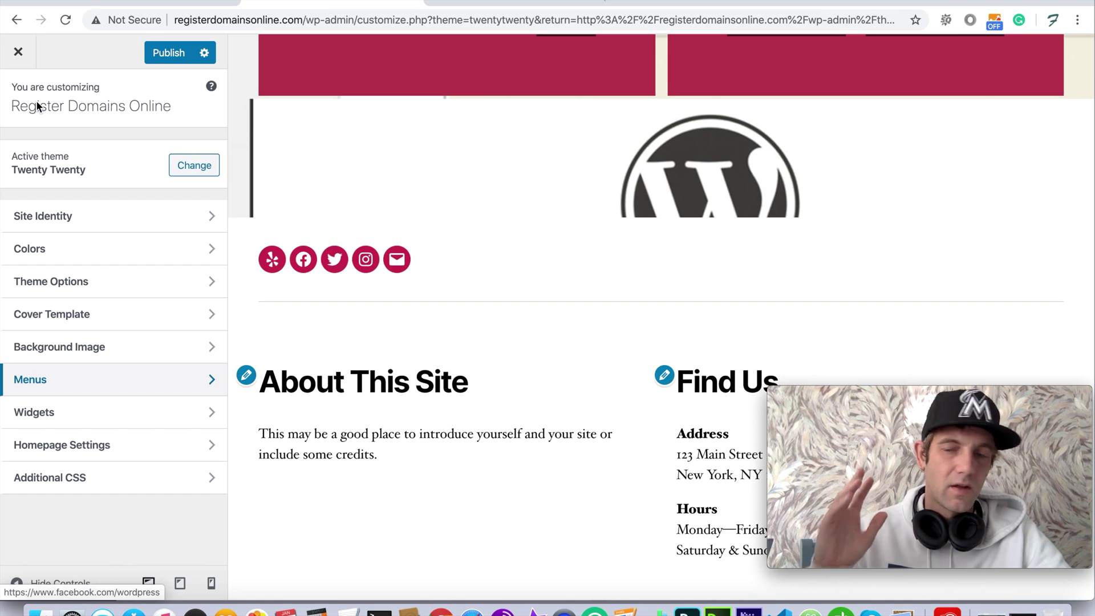
# Inspect the About This Site text widget in Footer #1, then return to the widget areas
pyautogui.click(138, 410)
pyautogui.scroll(10, 464, 348)
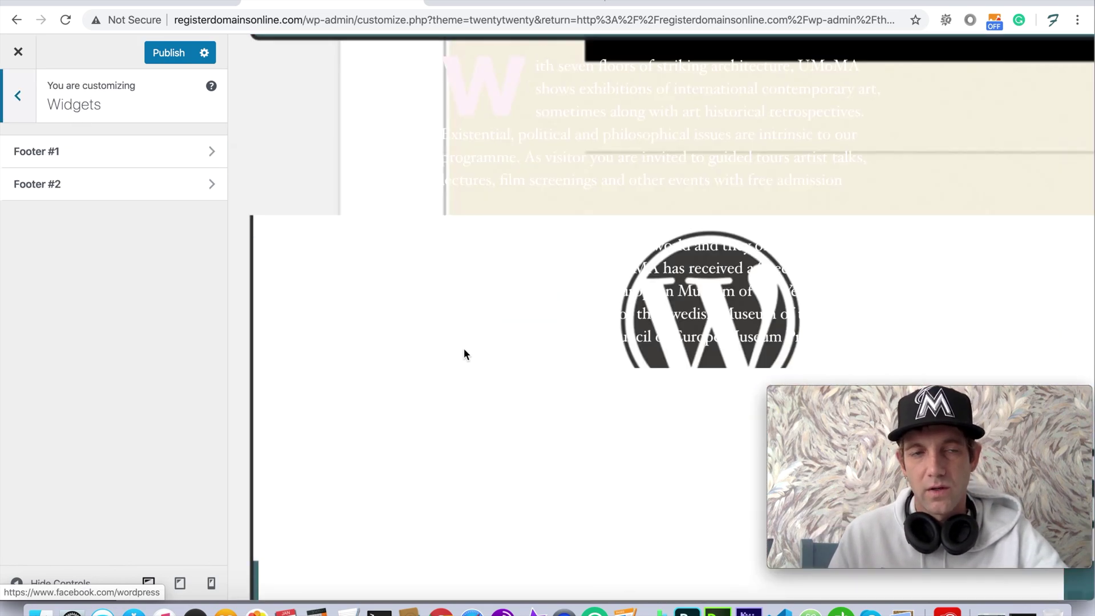
pyautogui.scroll(-15, 352, 344)
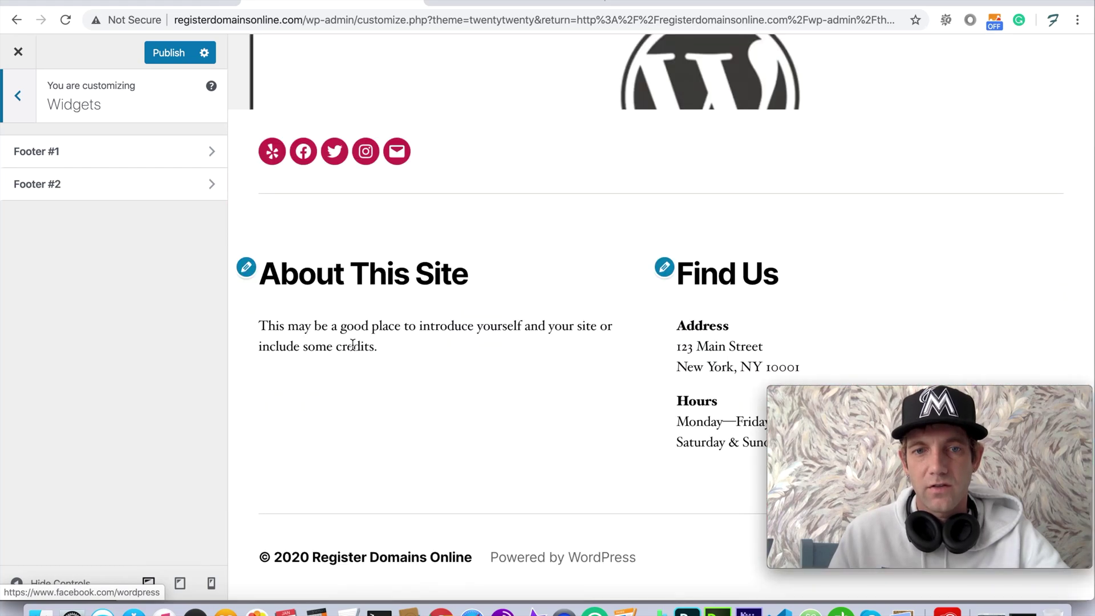
pyautogui.click(212, 153)
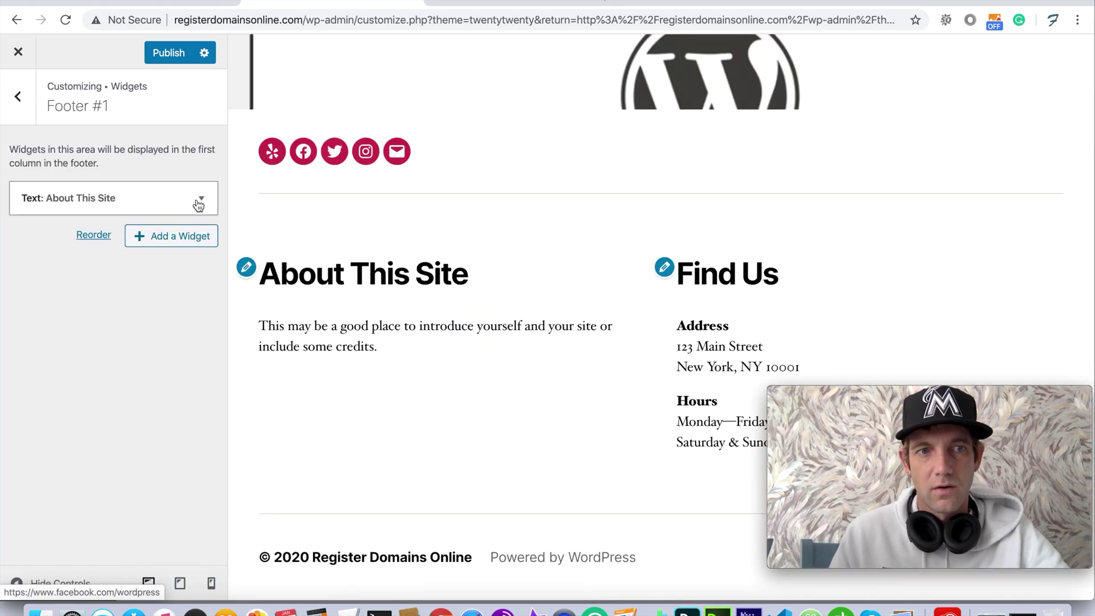
pyautogui.click(105, 200)
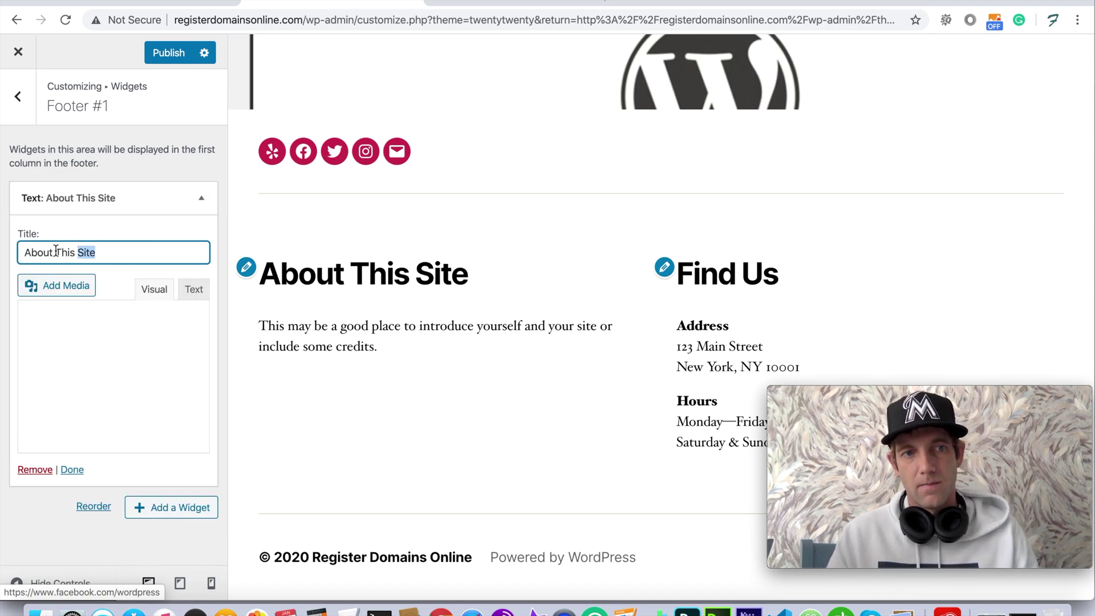
pyautogui.hotkey('shift', 'alt', 'Left')
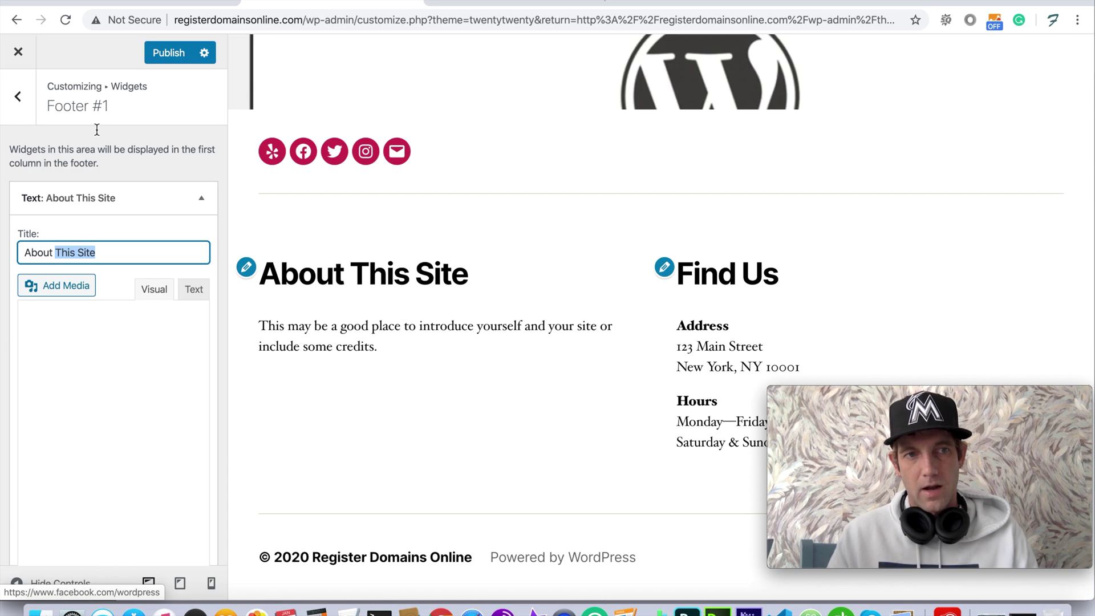
pyautogui.click(12, 103)
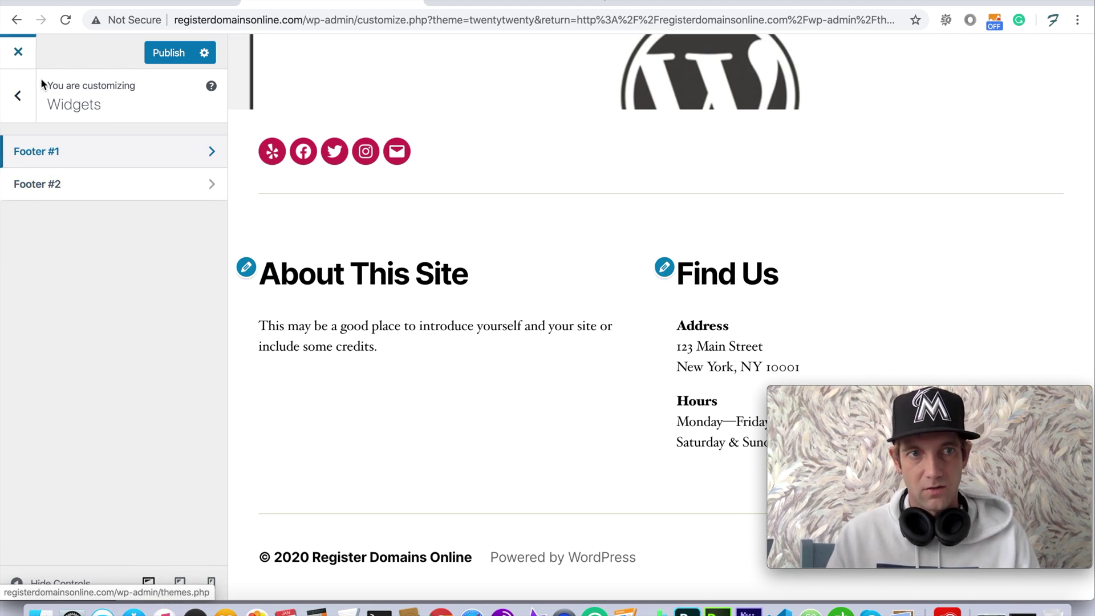
# Return to the main Customizer sections, then switch to the live site's front page
pyautogui.click(18, 96)
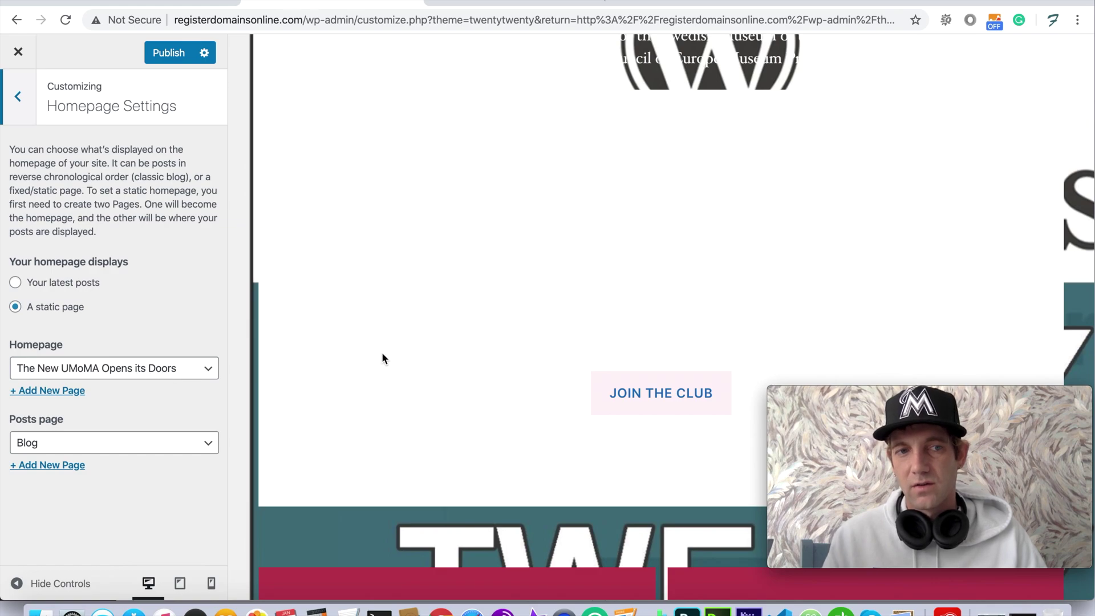
pyautogui.scroll(15, 381, 351)
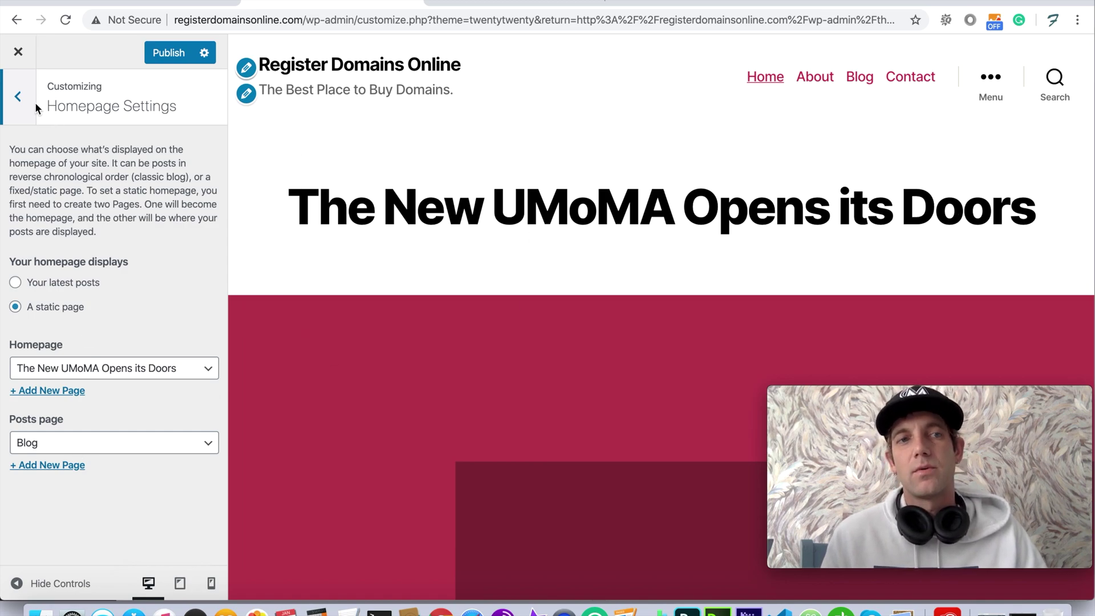
pyautogui.click(522, 2)
# Scroll through the live front page with the Hello world! post
pyautogui.scroll(-5, 330, 193)
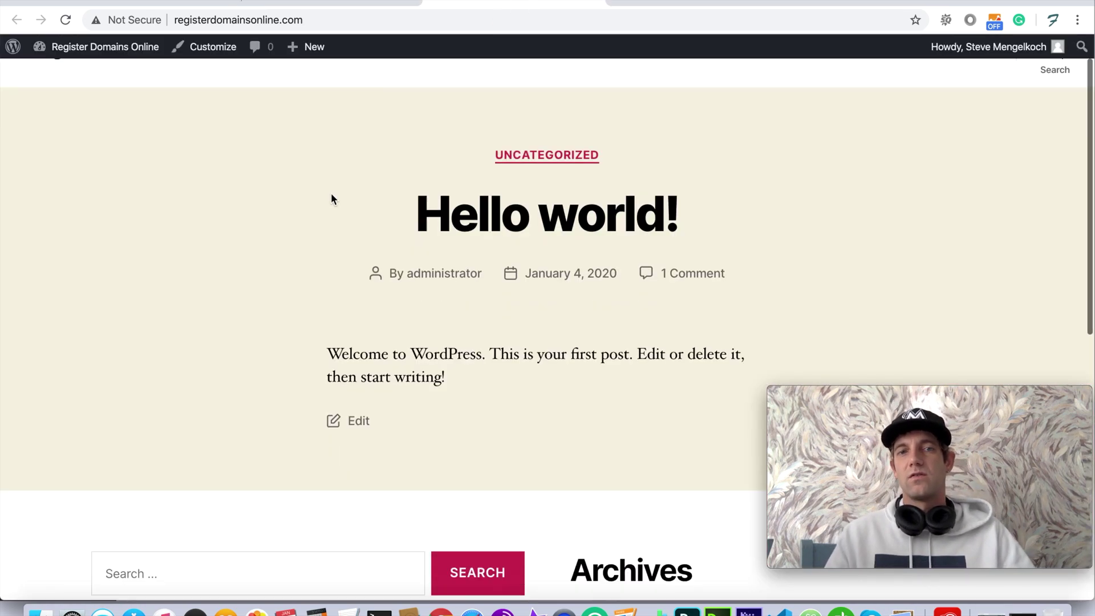
pyautogui.scroll(5, 331, 193)
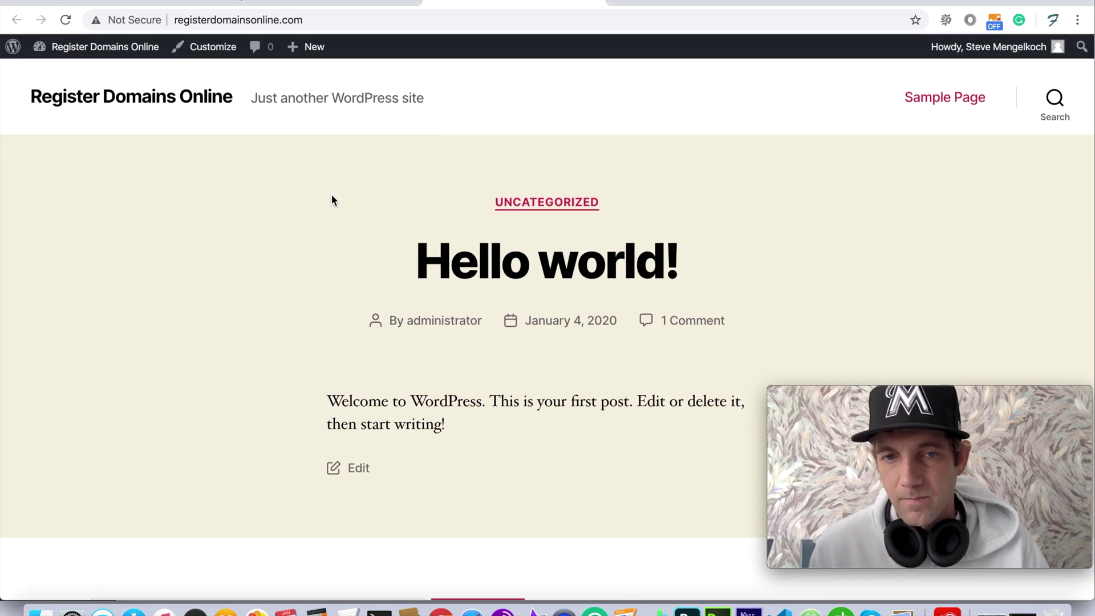